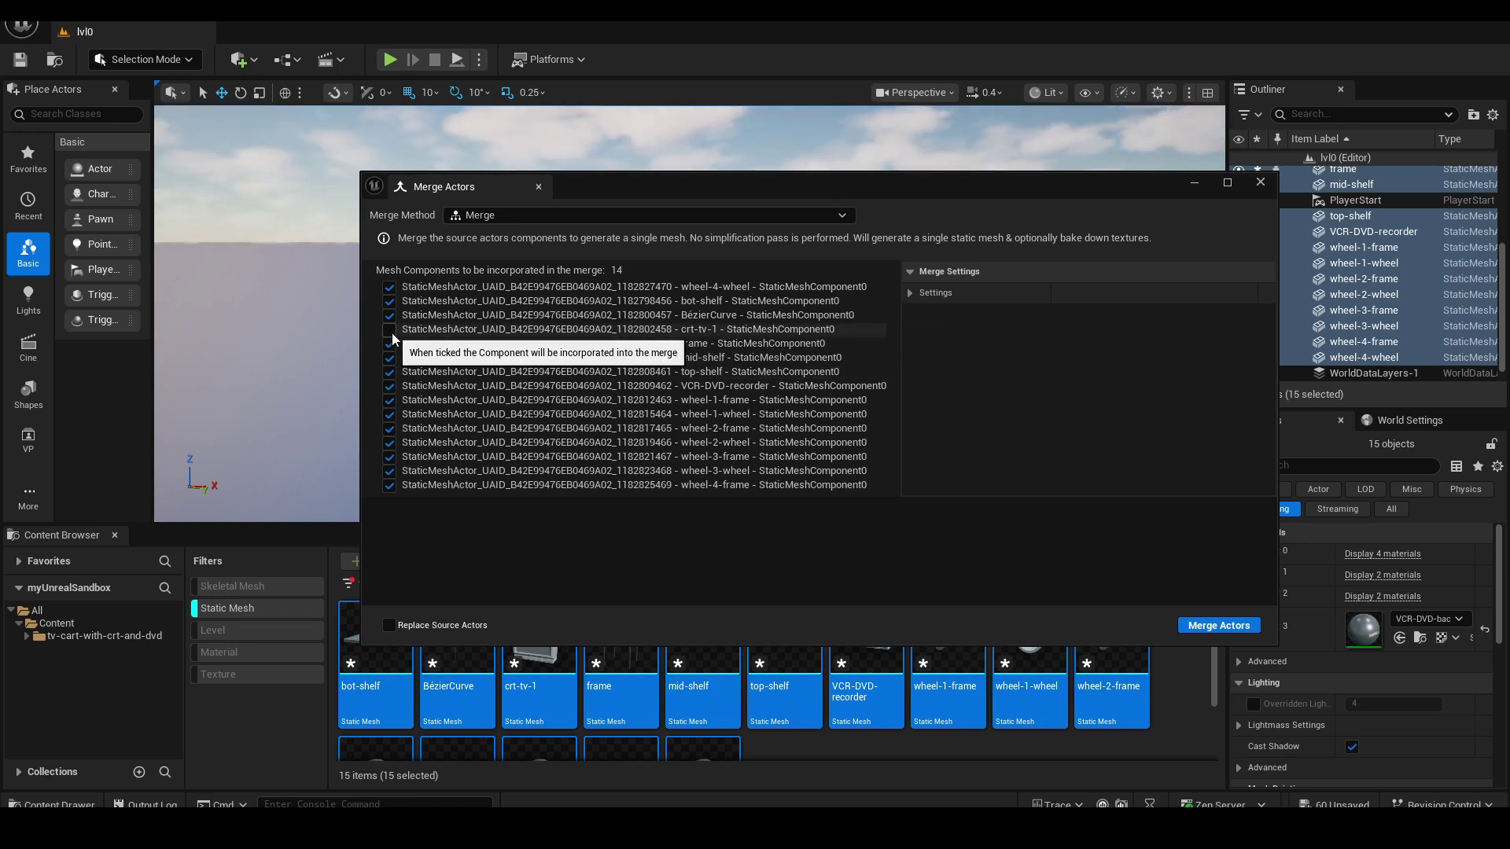
Merge the components into one mesh named tv-cart---MERGED, excluding BézierCurve and VCR-DVD-recorder from the merge
click(389, 315)
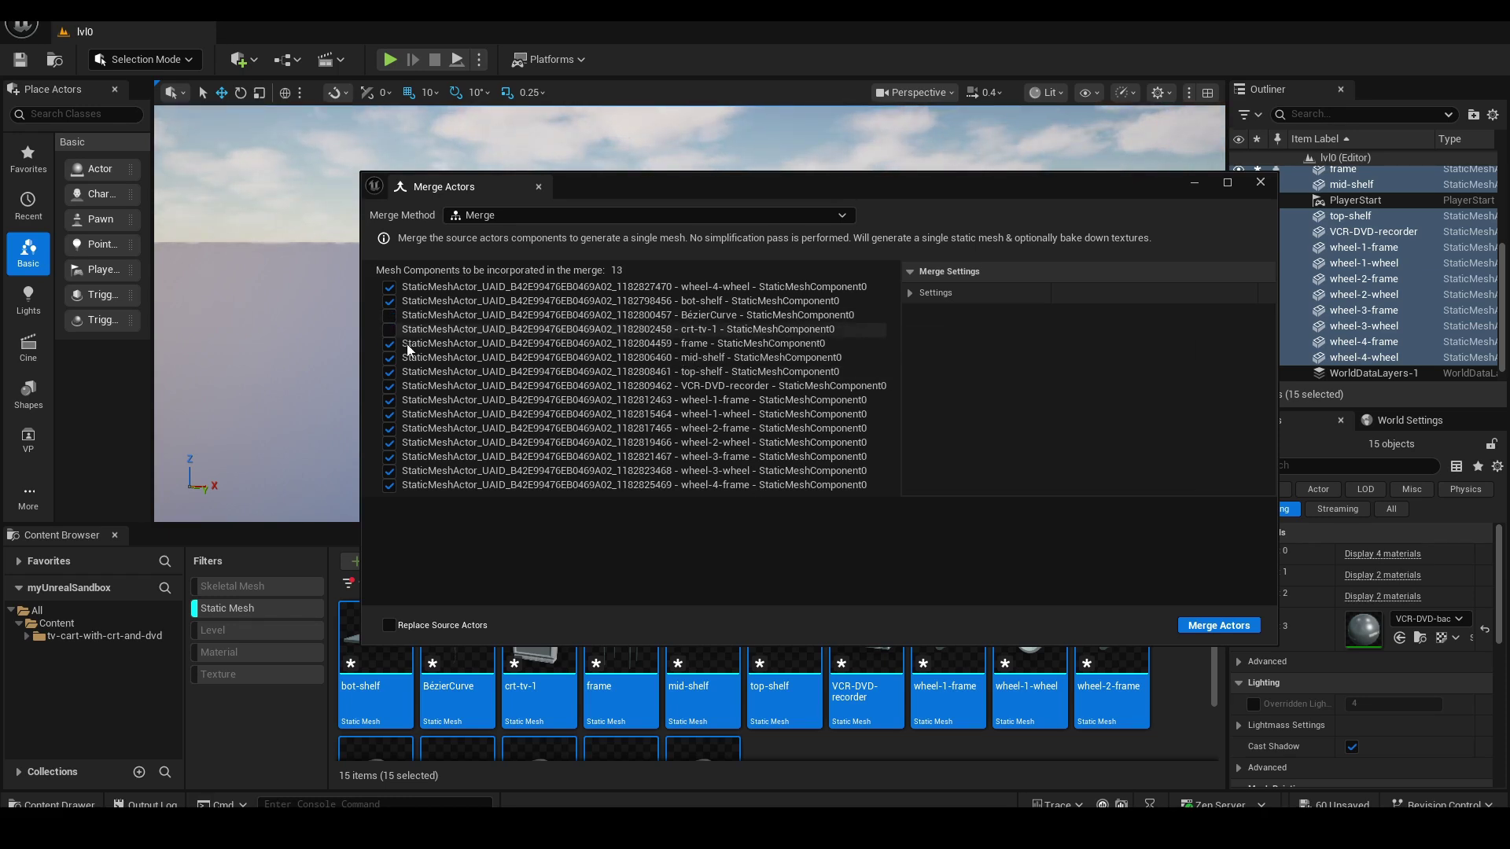
click(390, 386)
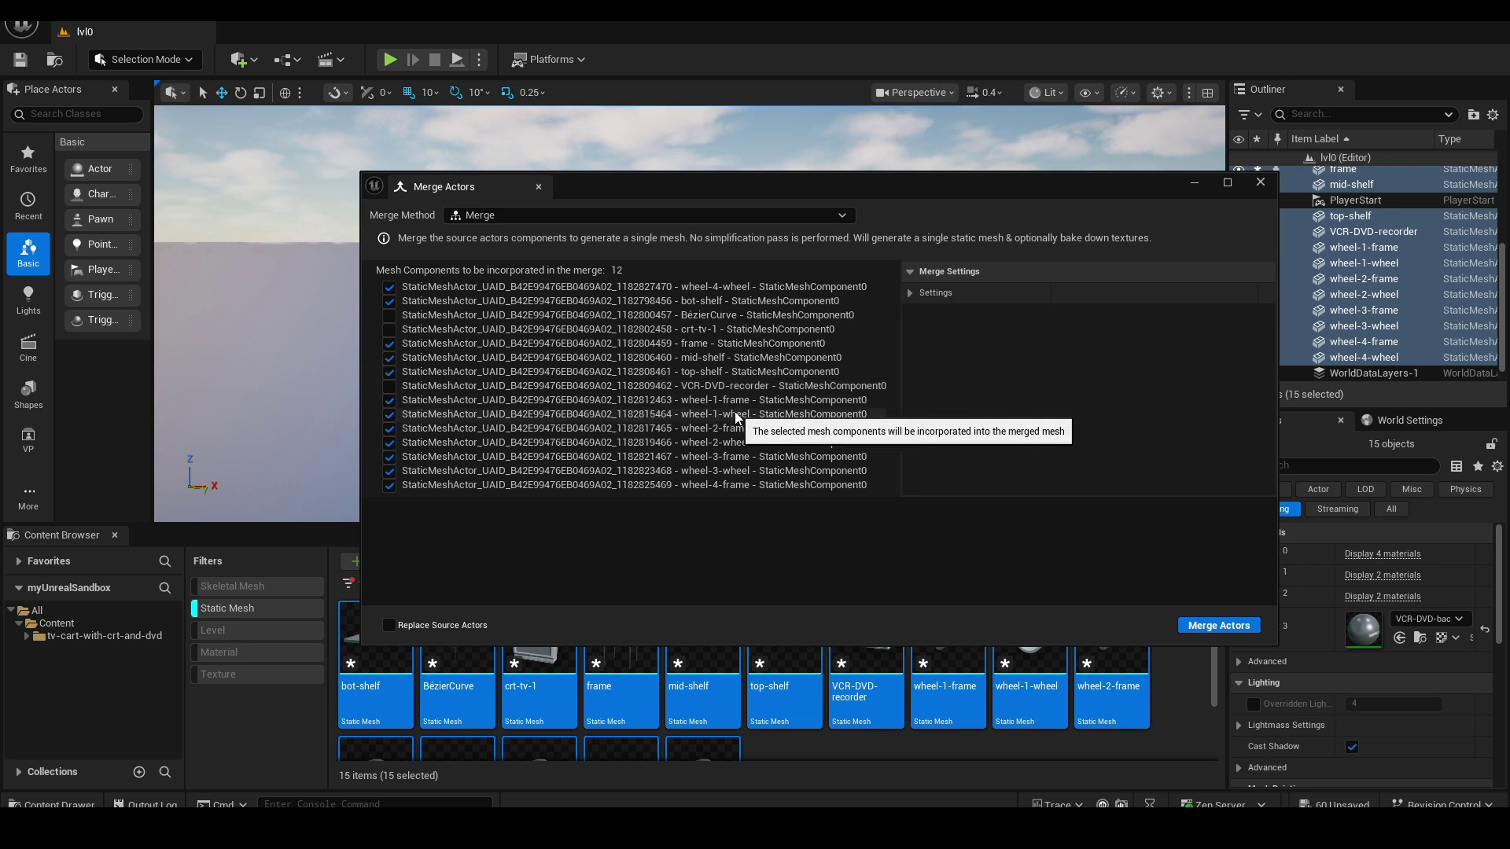
click(1218, 626)
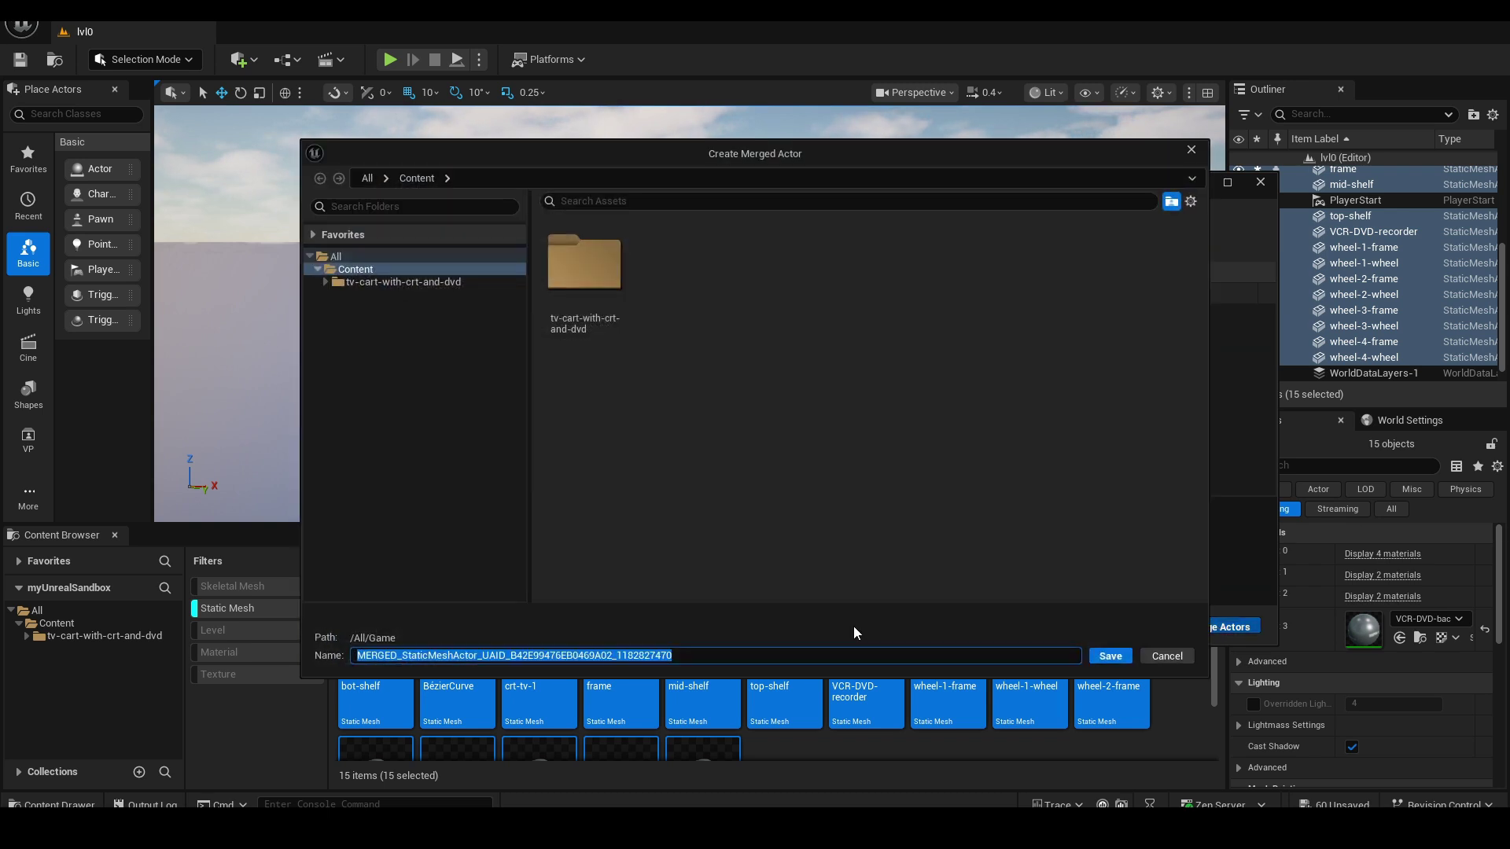
text(tv-cart---MERGED)
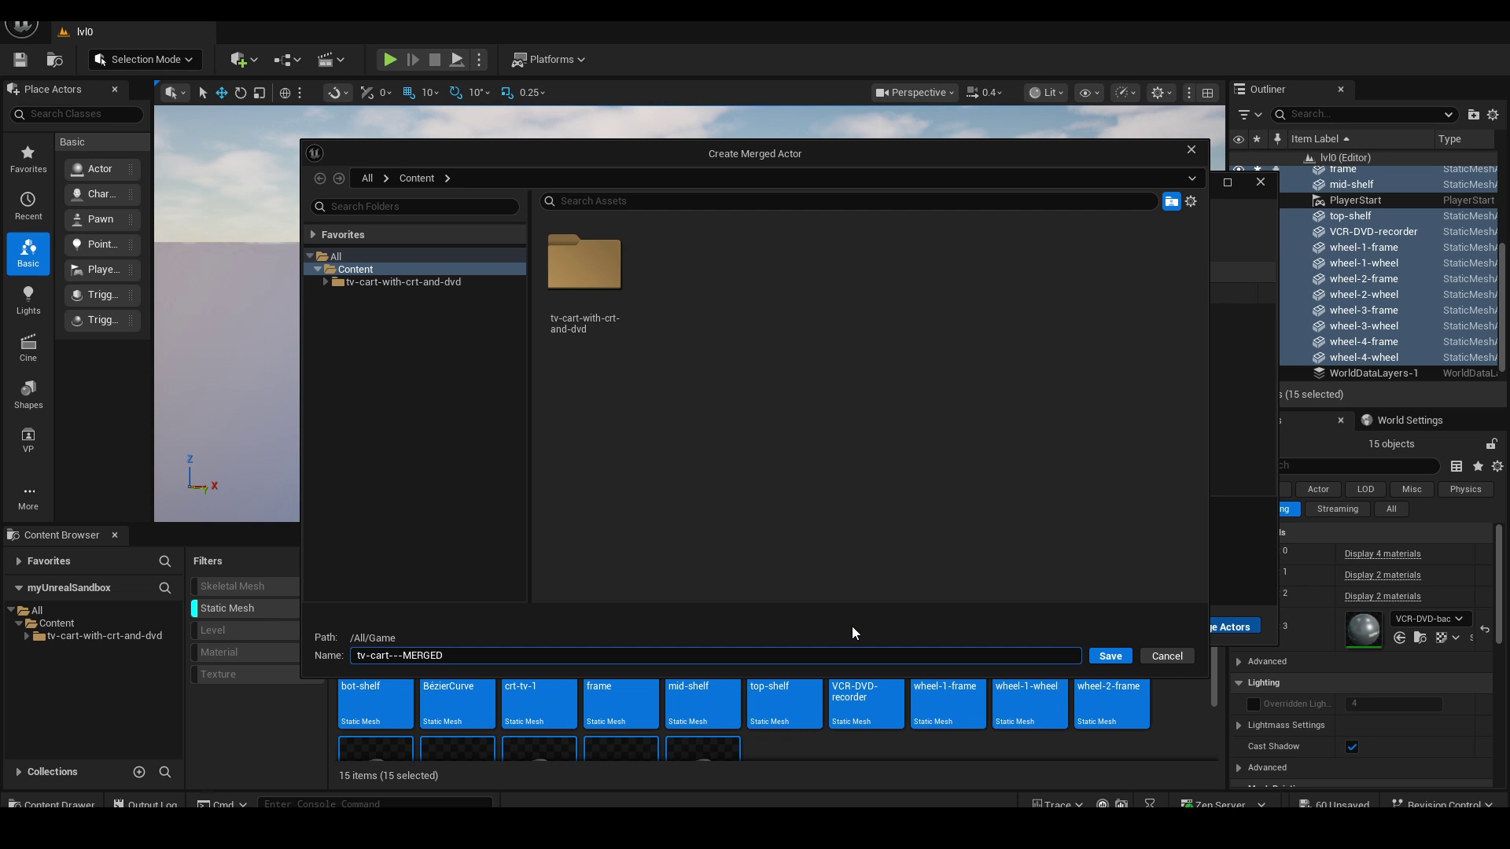
key(Return)
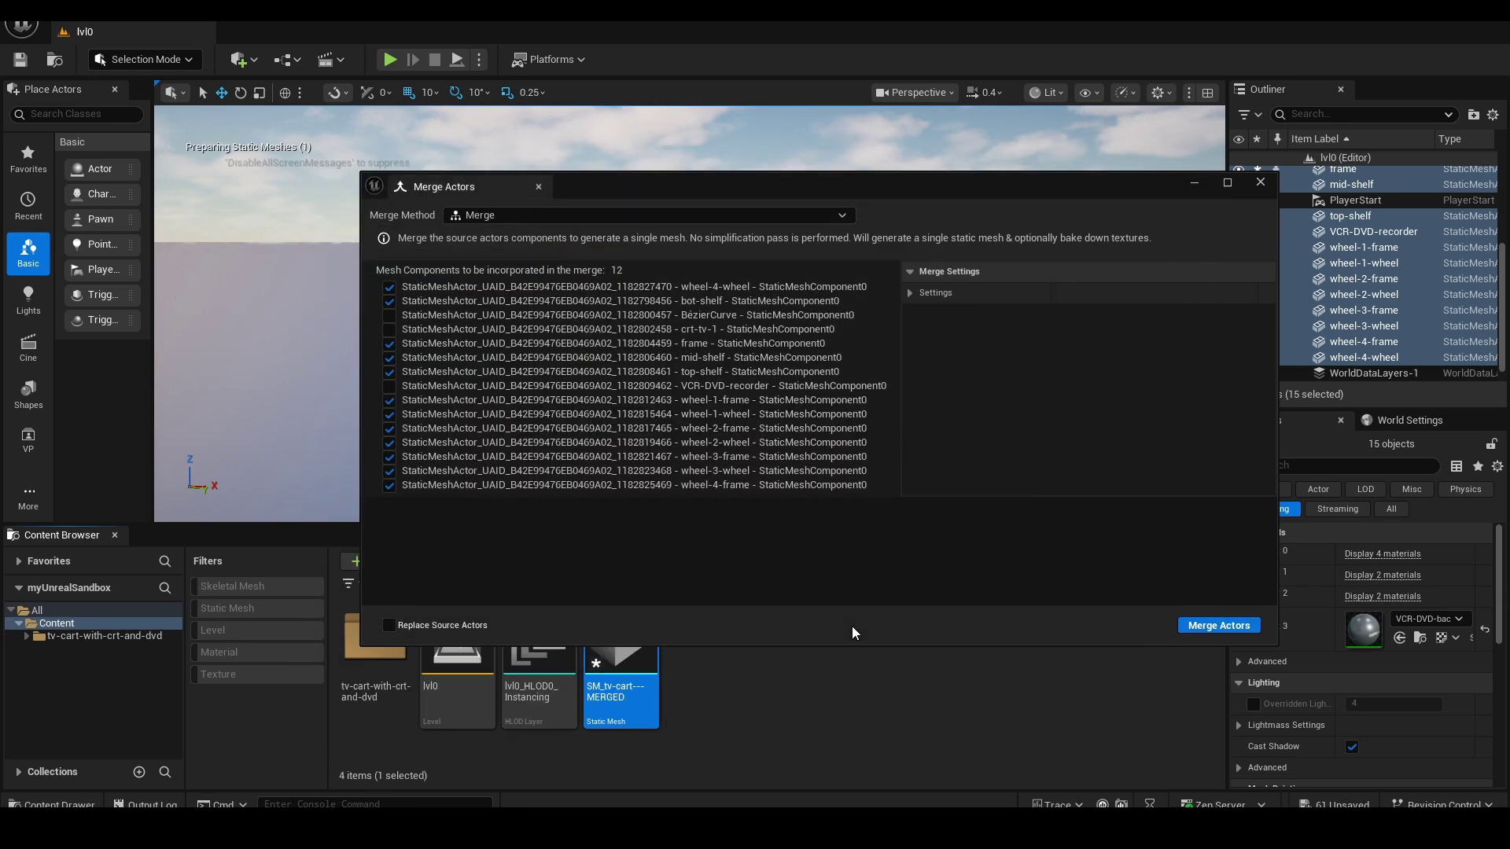
click(1260, 183)
Switch to Blender, select all objects of the TV cart model and export them as glTF 2.0
click(708, 467)
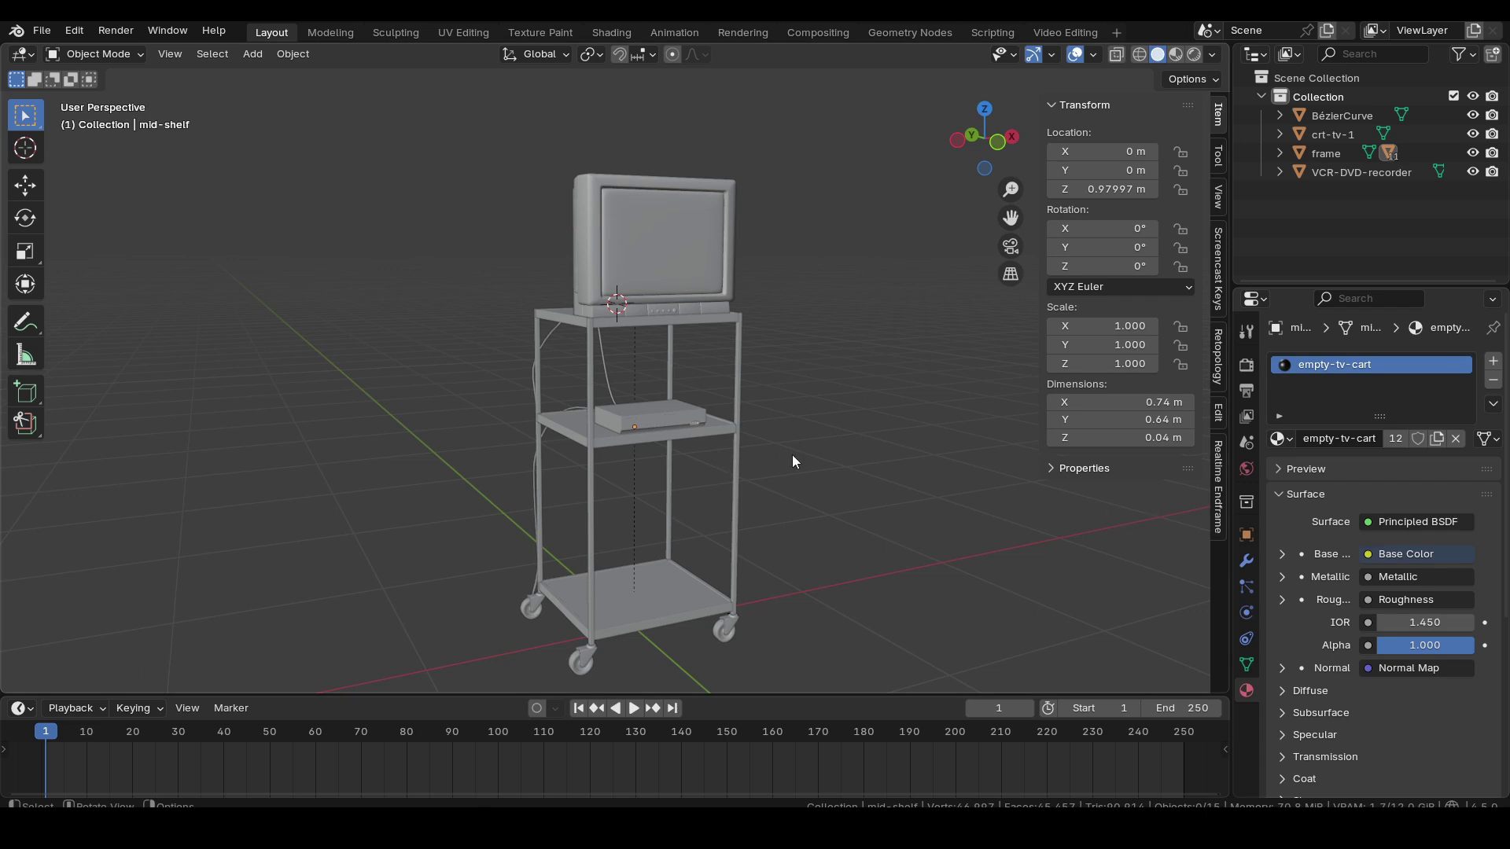
key(a)
middle_drag(814, 483, 614, 440)
click(1280, 438)
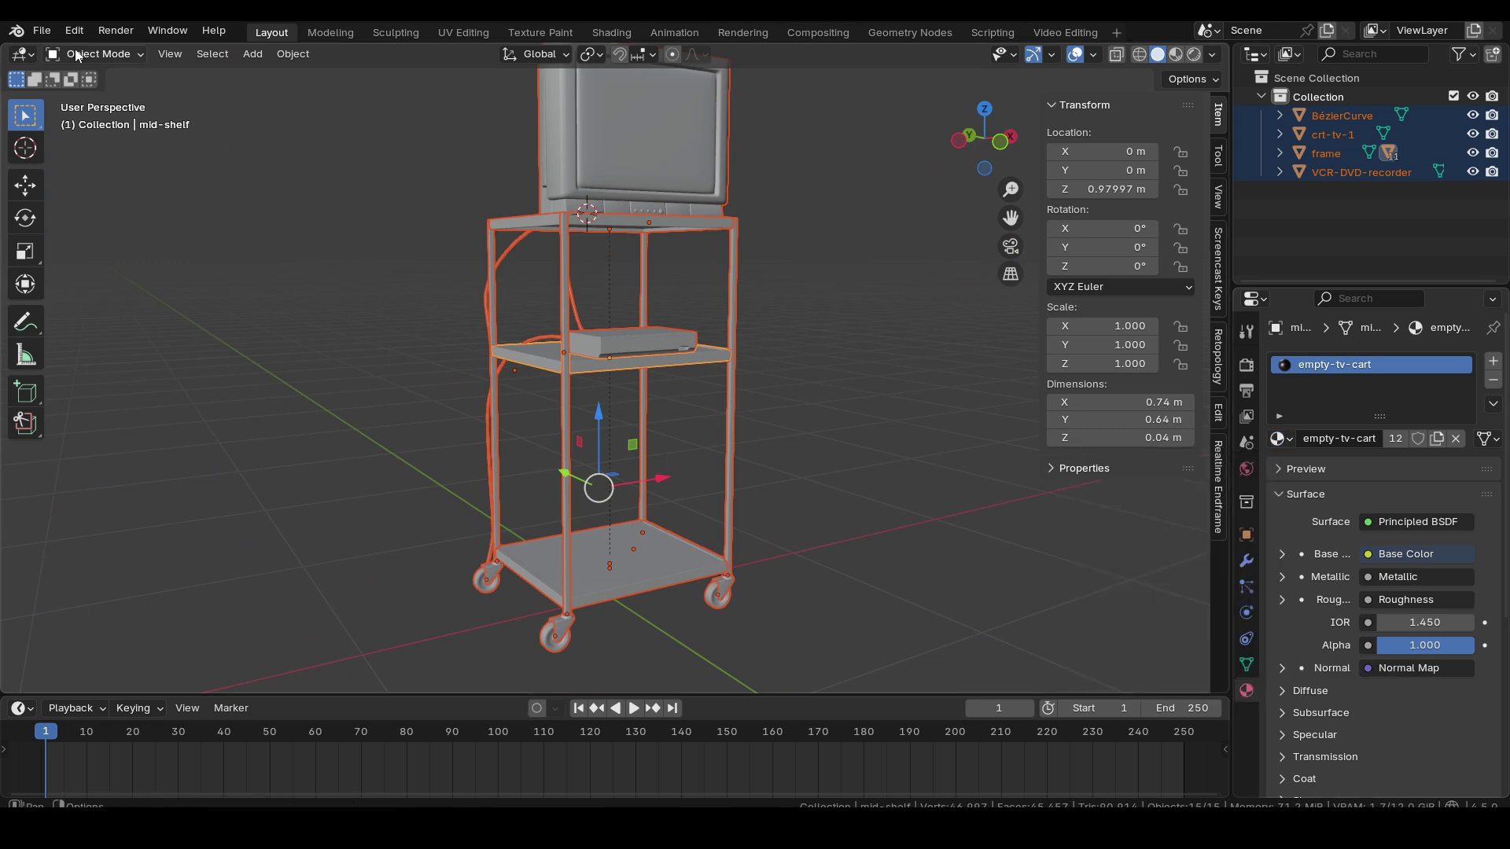
click(41, 32)
mouse_move(169, 314)
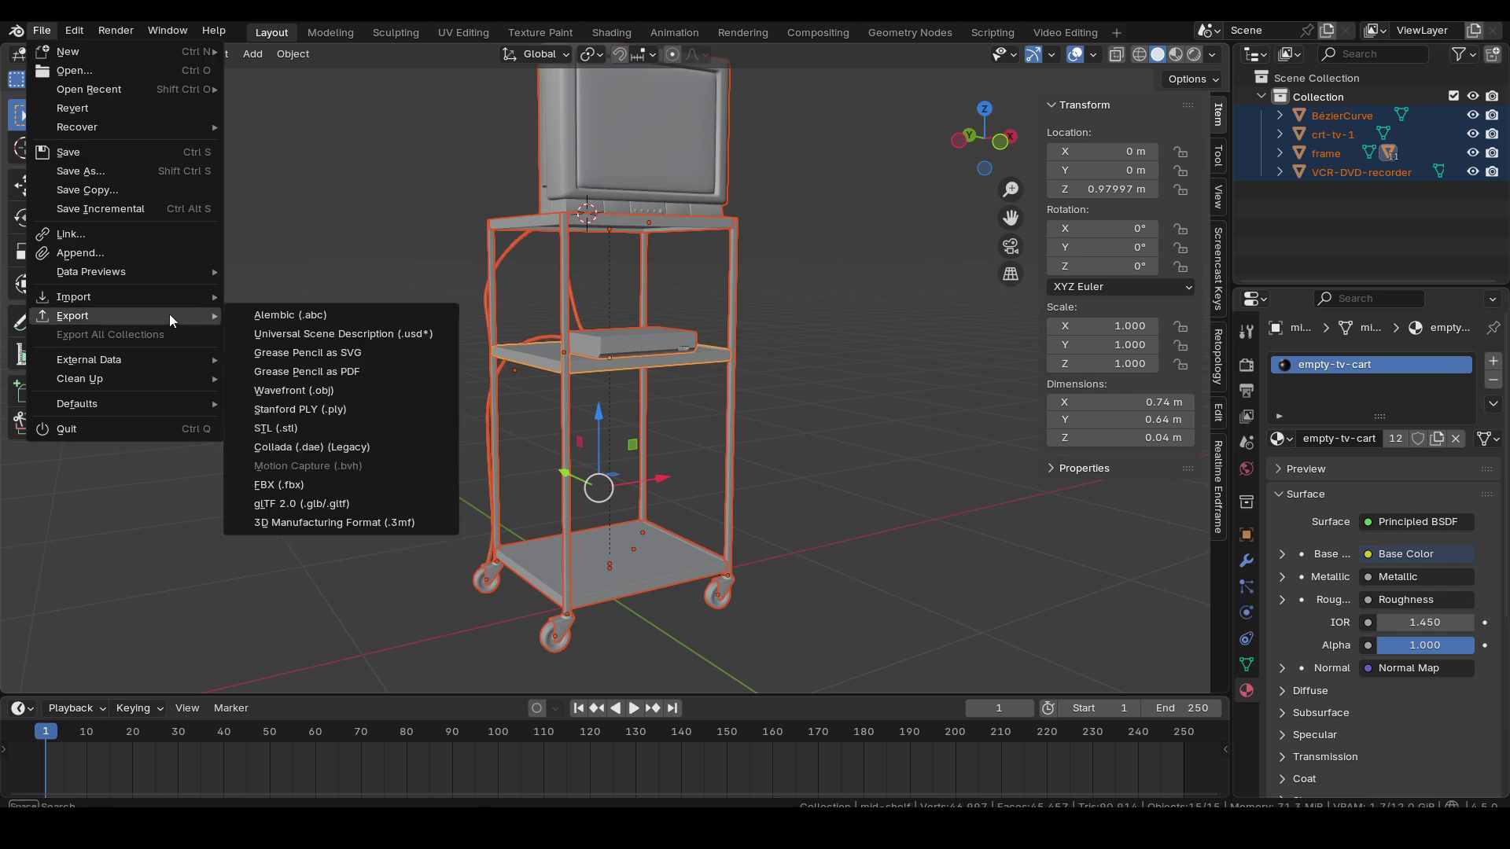
click(418, 501)
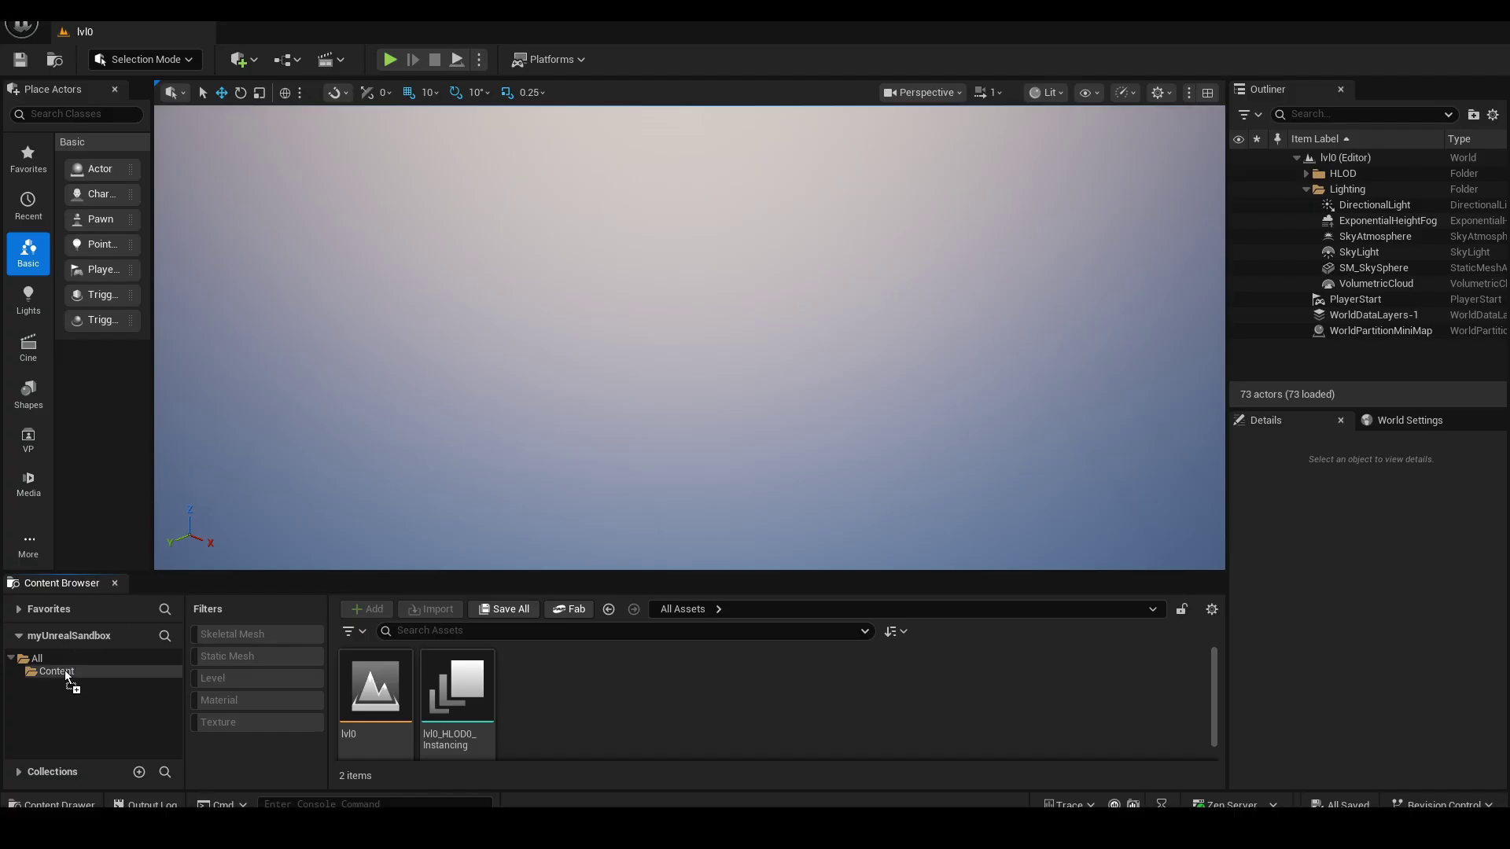
Switch to Unreal Editor, import tv-cart-with-crt-and-dvd.glb into the Content folder and place all its static meshes together in the level
drag(66, 672, 66, 674)
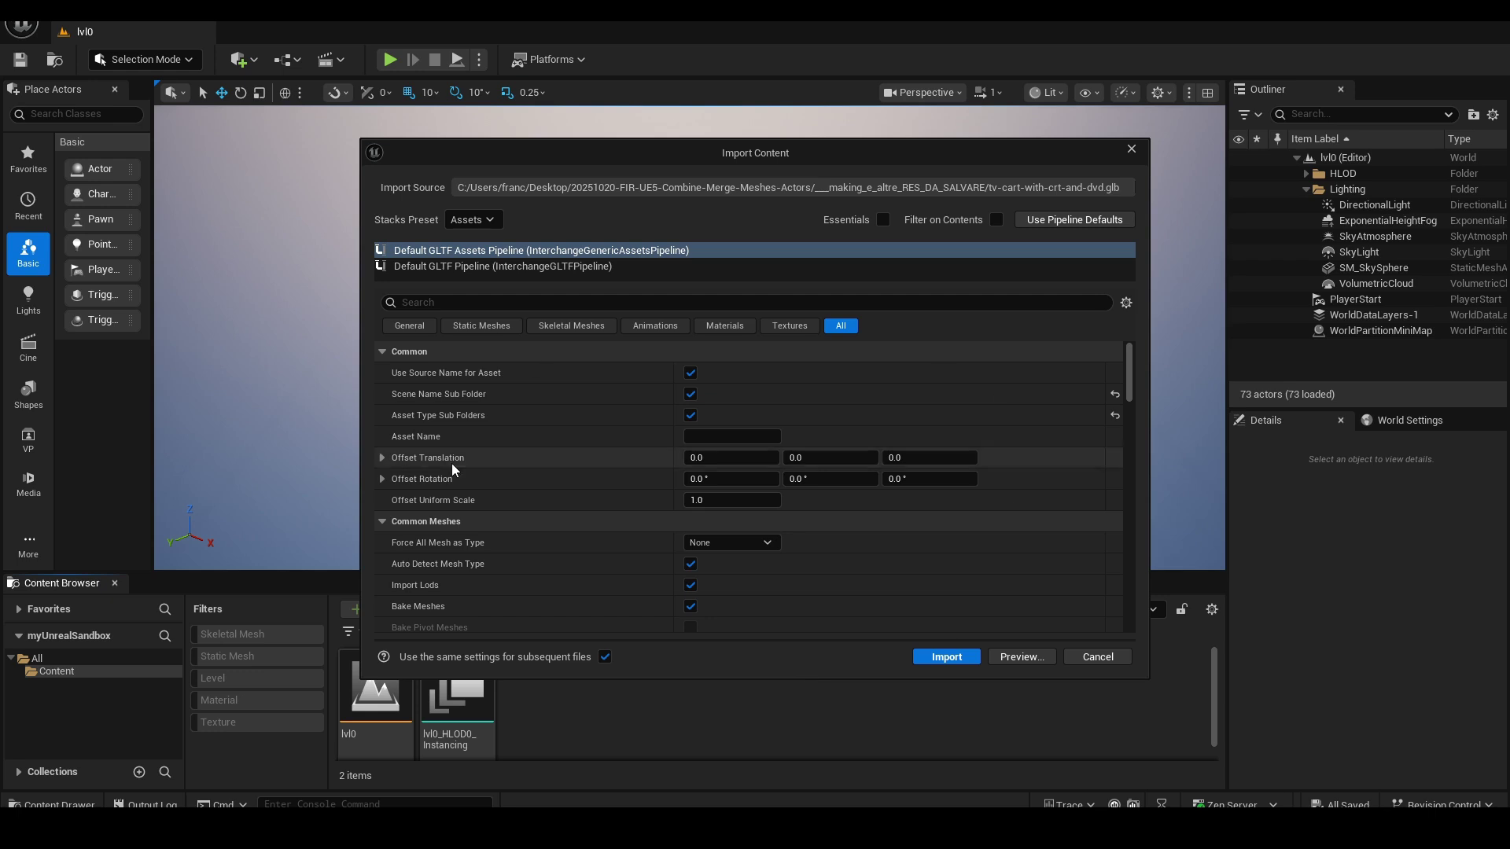
click(946, 657)
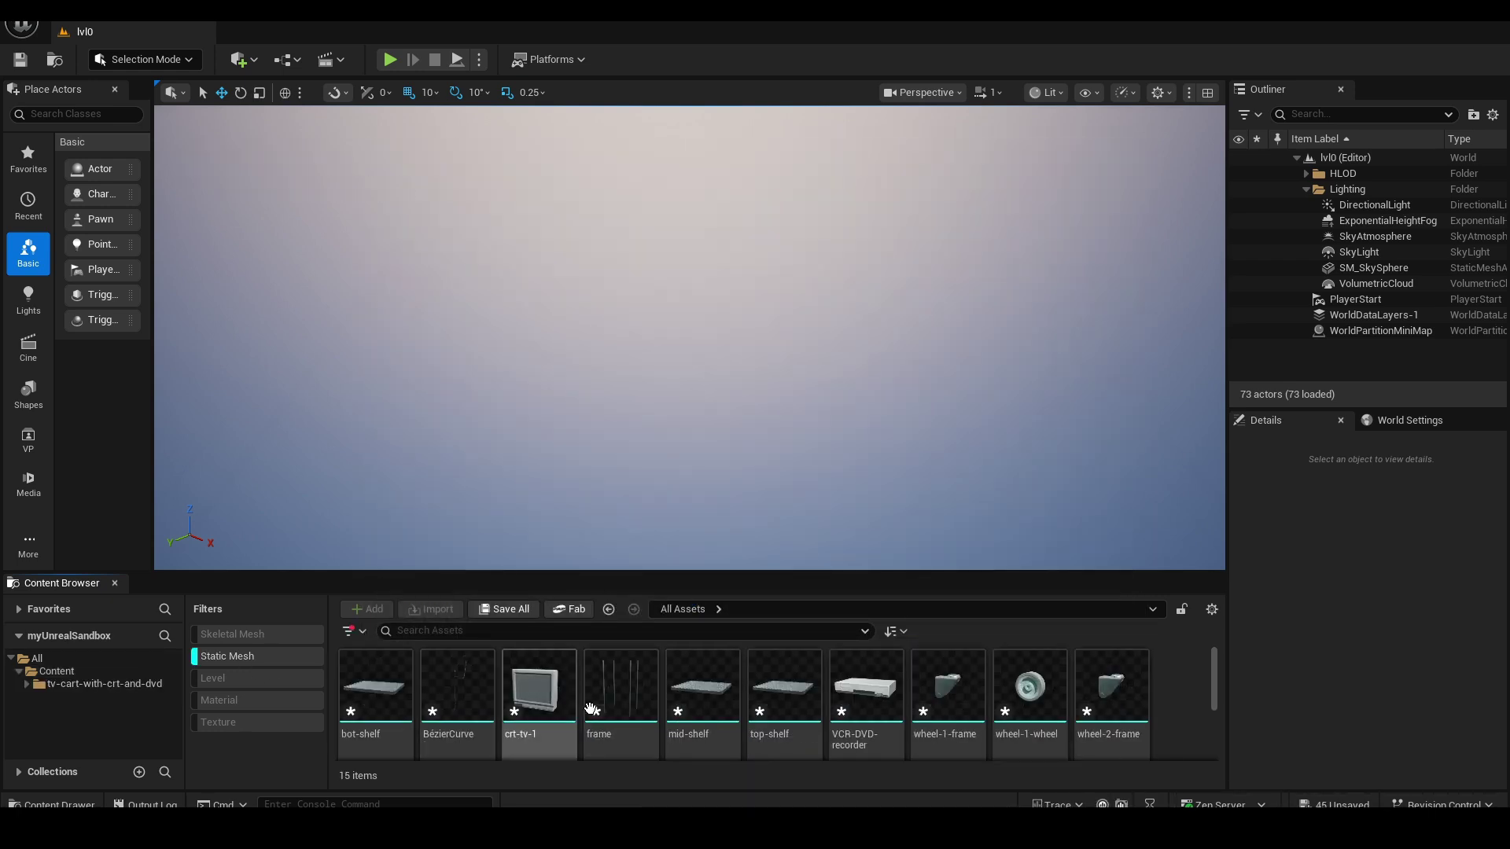
drag(609, 704, 674, 399)
key(ctrl+z)
click(257, 656)
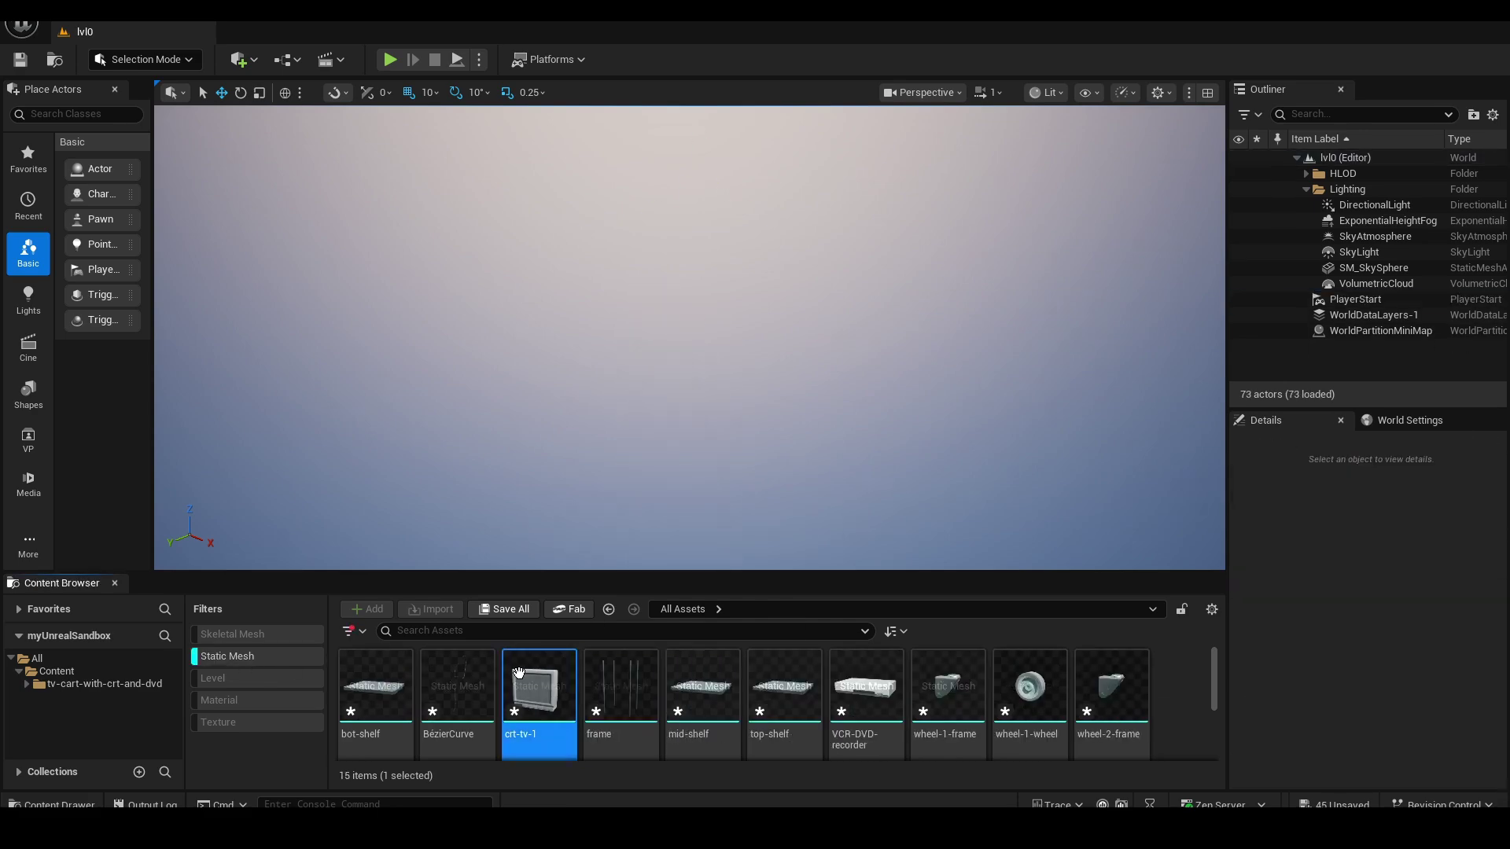
key(ctrl+a)
drag(526, 684, 632, 421)
Examine the TV cart assembled from separate meshes in the viewport and its entries in the Outliner
scroll(632, 421, up, 3)
right_drag(632, 421, 588, 494)
scroll(589, 487, down, 4)
right_drag(718, 476, 694, 425)
key(q)
scroll(717, 476, down, 3)
key(e)
key(w)
key(e)
scroll(712, 393, down, 1)
key(a)
key(a)
key(s)
key(e)
key(w)
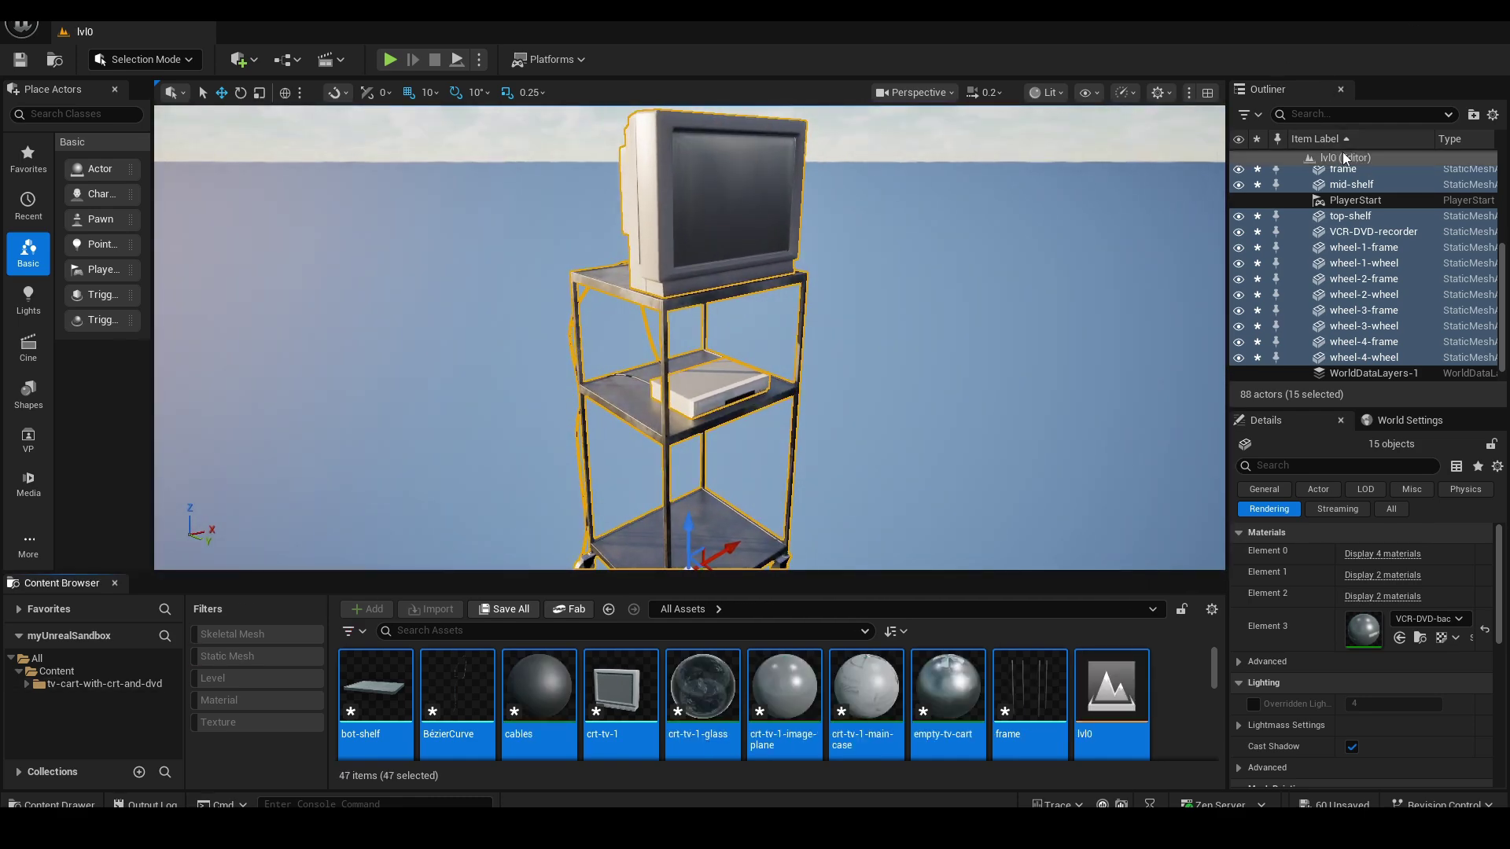
Delete the placed cart meshes from the level and all assets in the Materials folder
key(Delete)
click(118, 684)
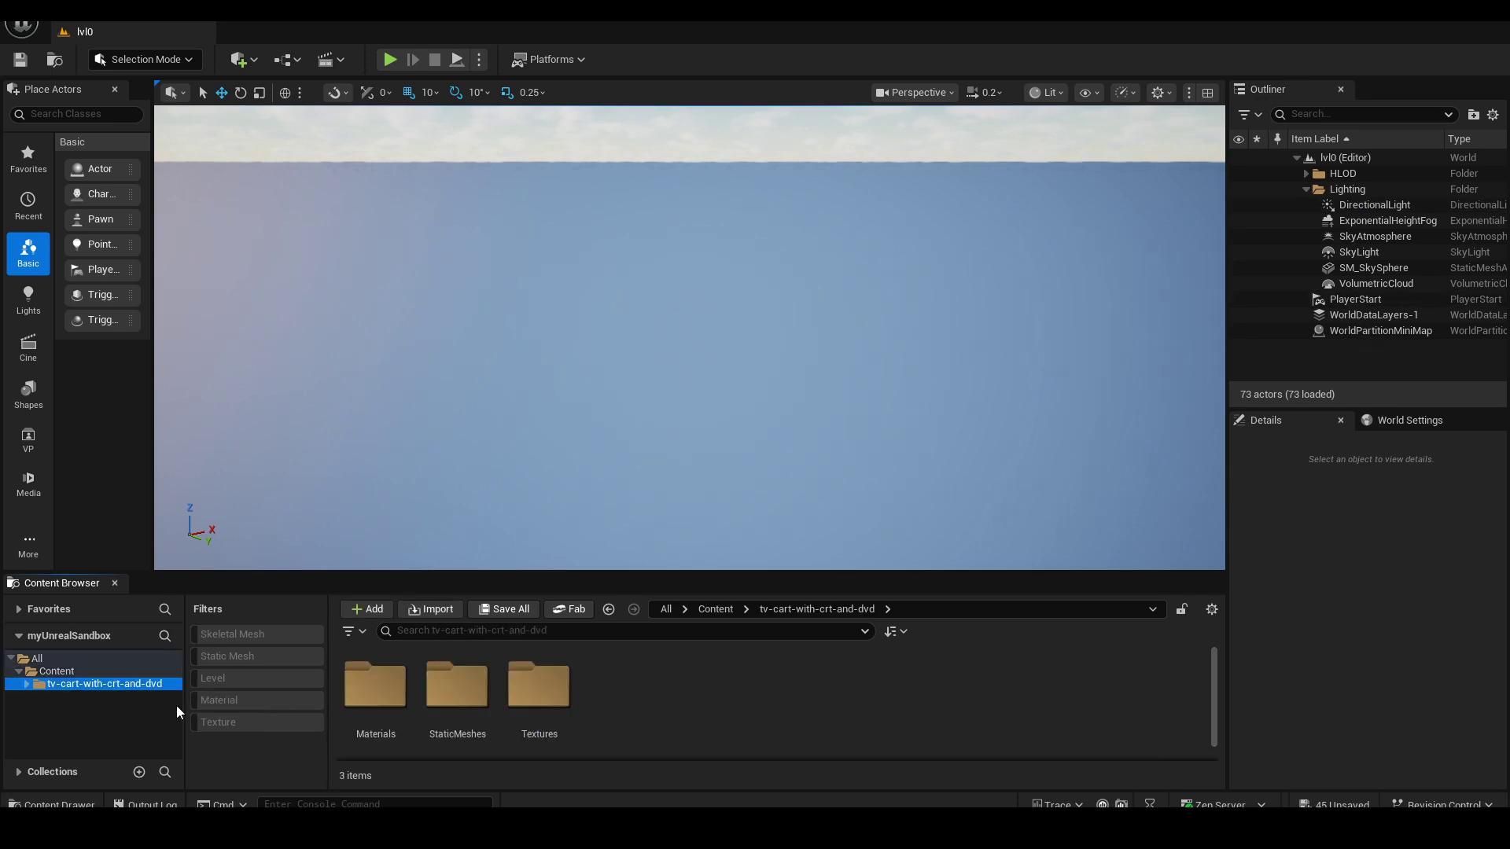
double_click(375, 688)
key(Delete)
click(576, 673)
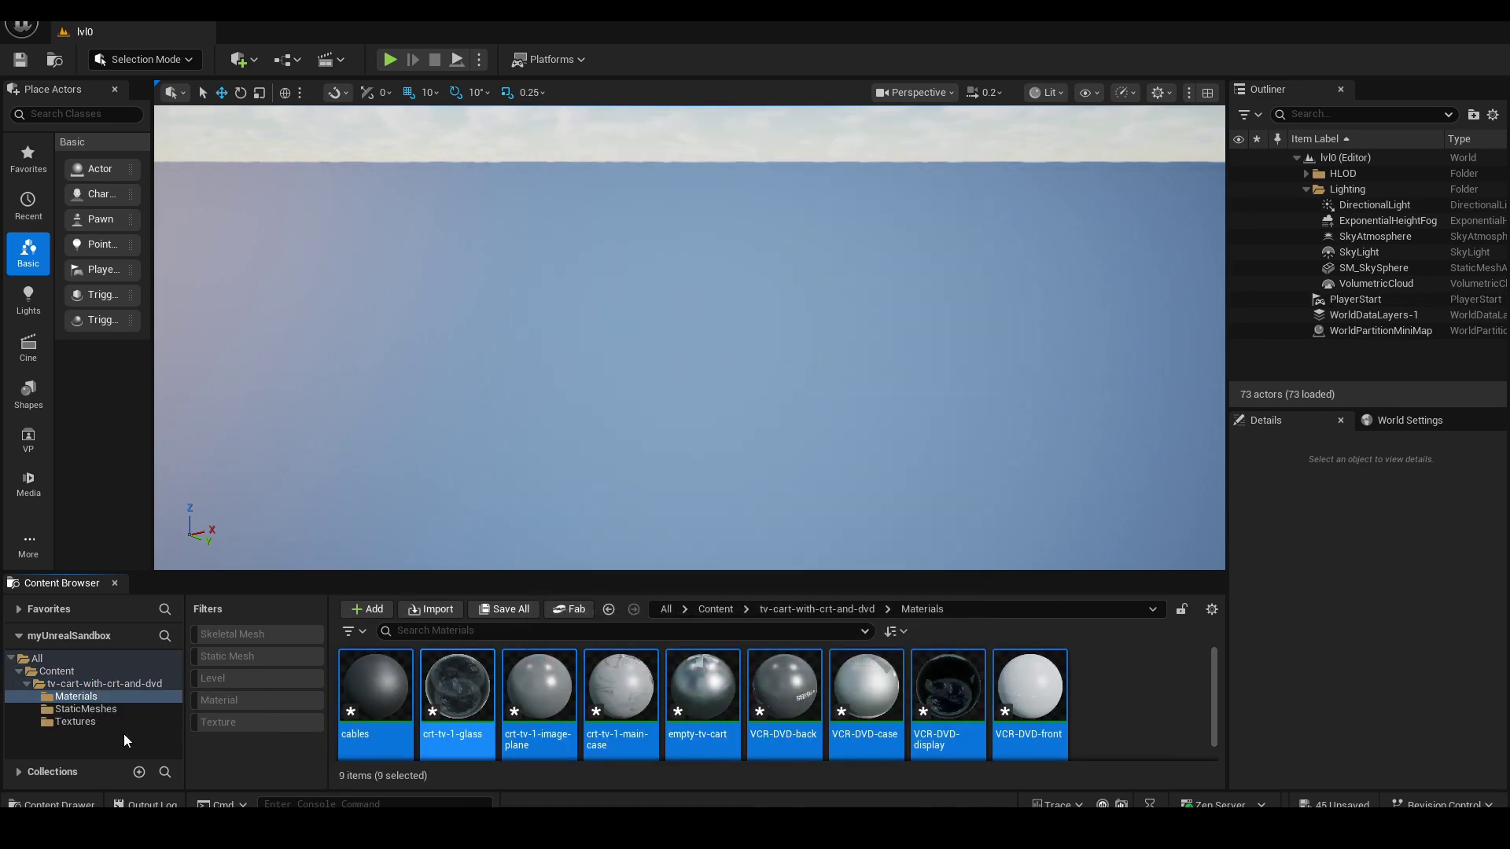
Delete all assets in the StaticMeshes and Textures folders
click(86, 709)
key(ctrl+a)
key(Delete)
click(688, 673)
click(107, 720)
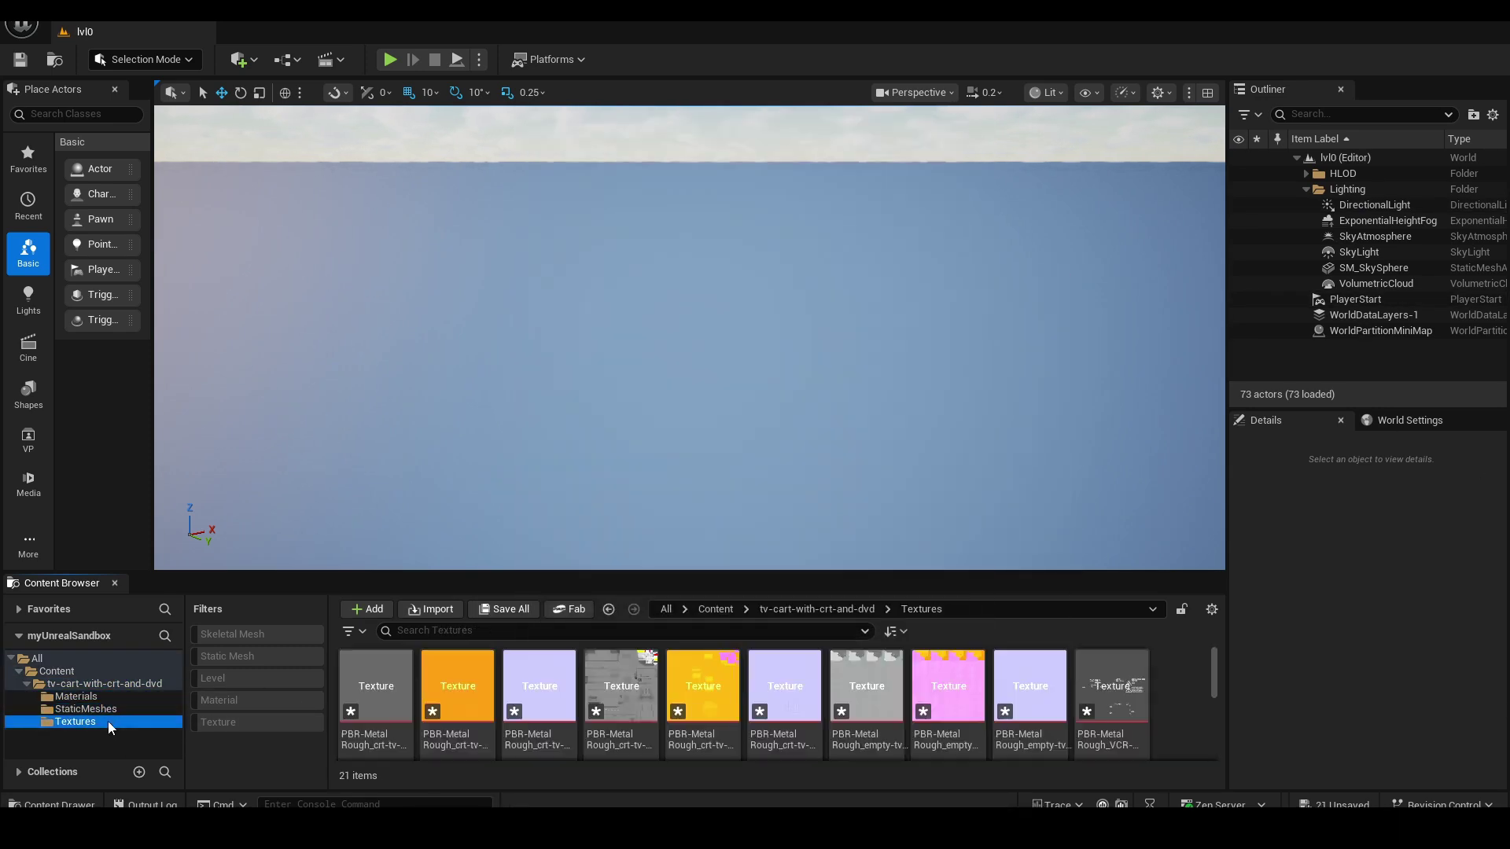
key(ctrl+a)
key(Delete)
click(633, 672)
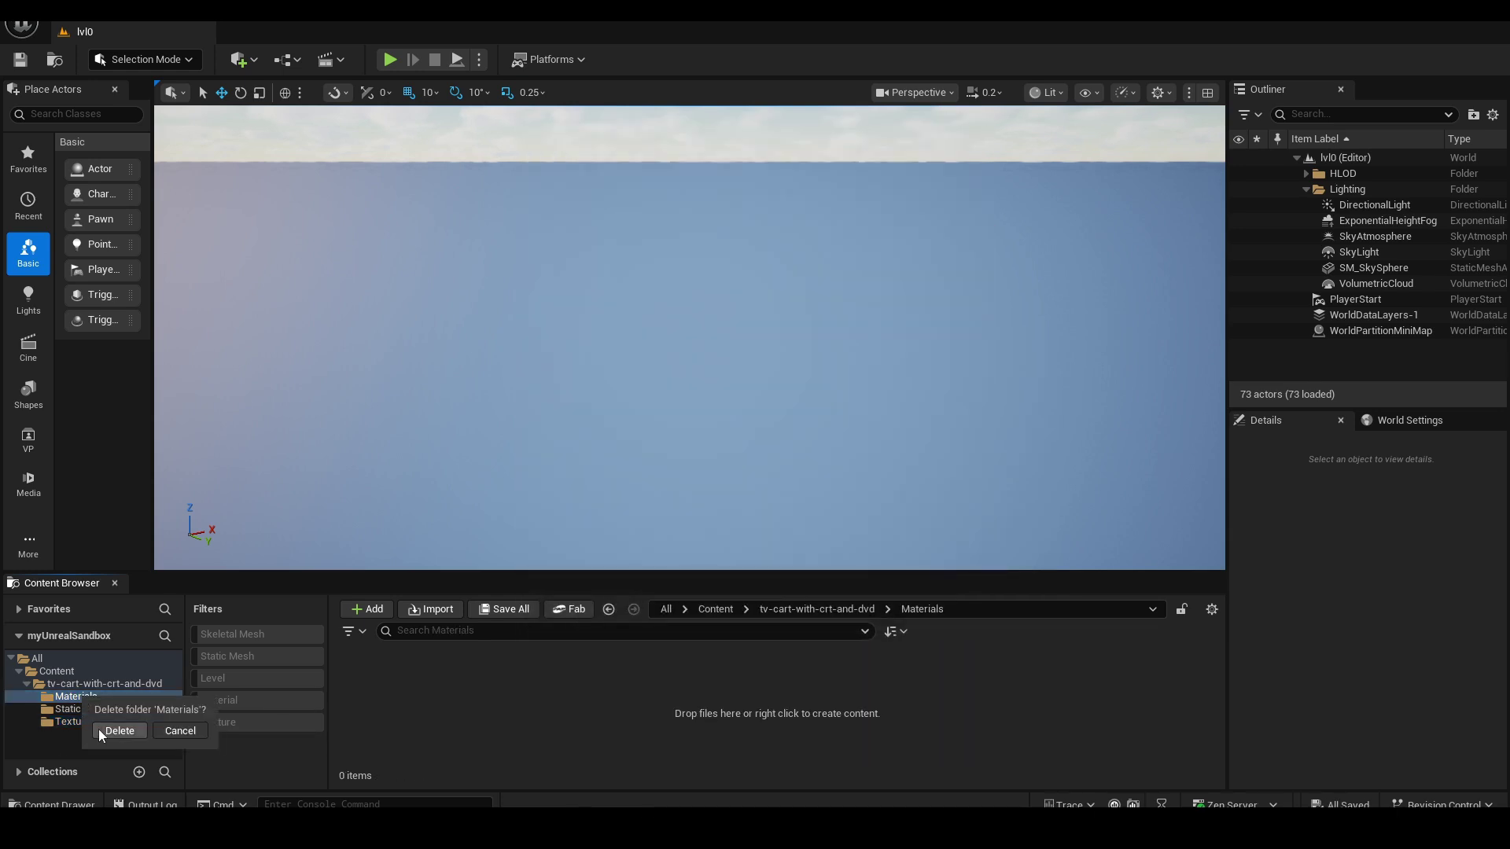
Delete the emptied asset subfolders and the tv-cart-with-crt-and-dvd folder from the project content
click(79, 700)
key(Delete)
click(116, 733)
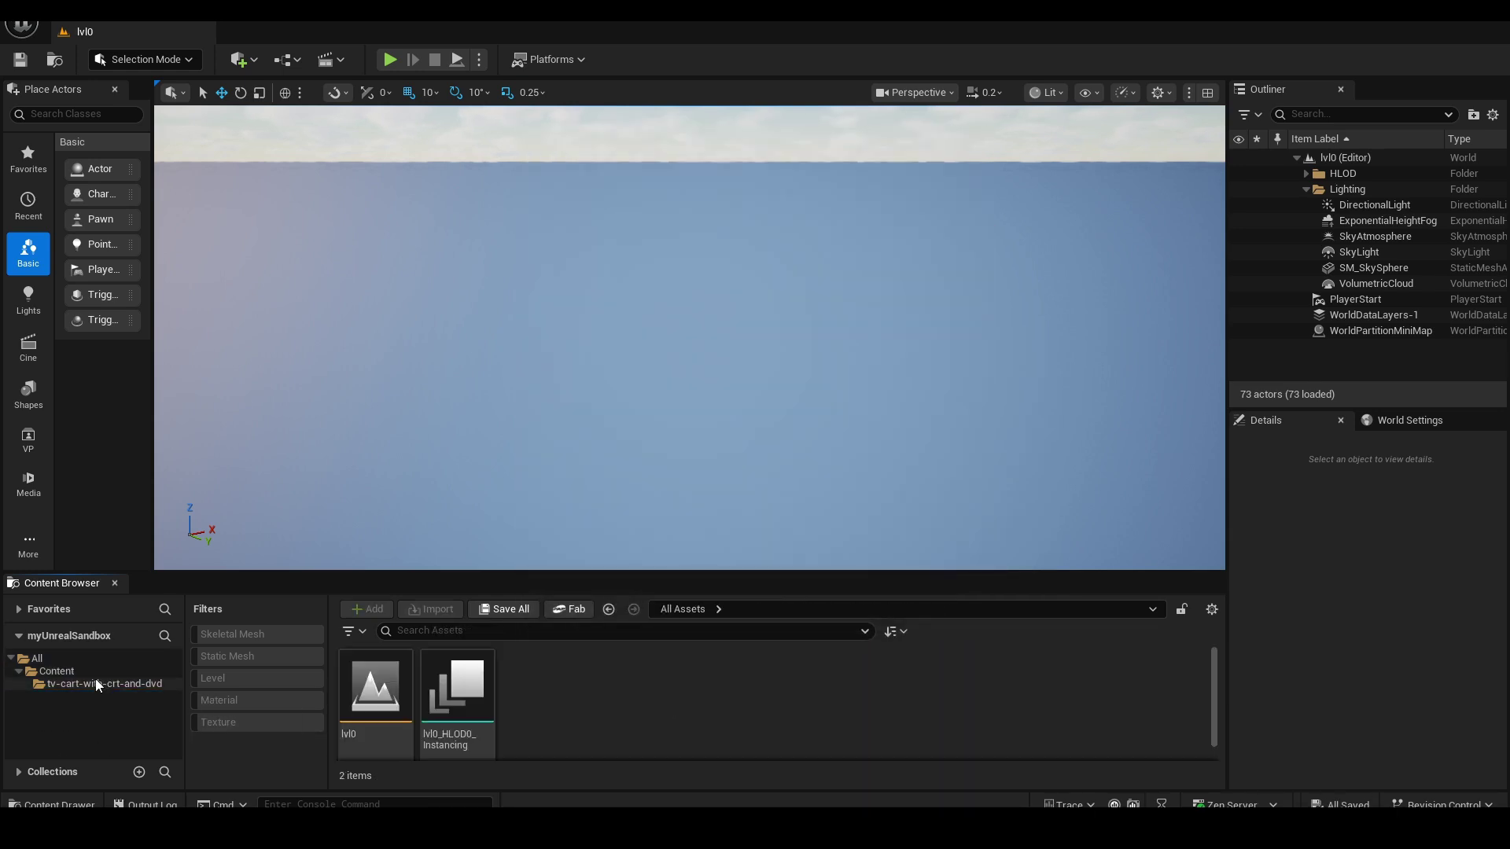
click(107, 683)
key(Delete)
click(193, 712)
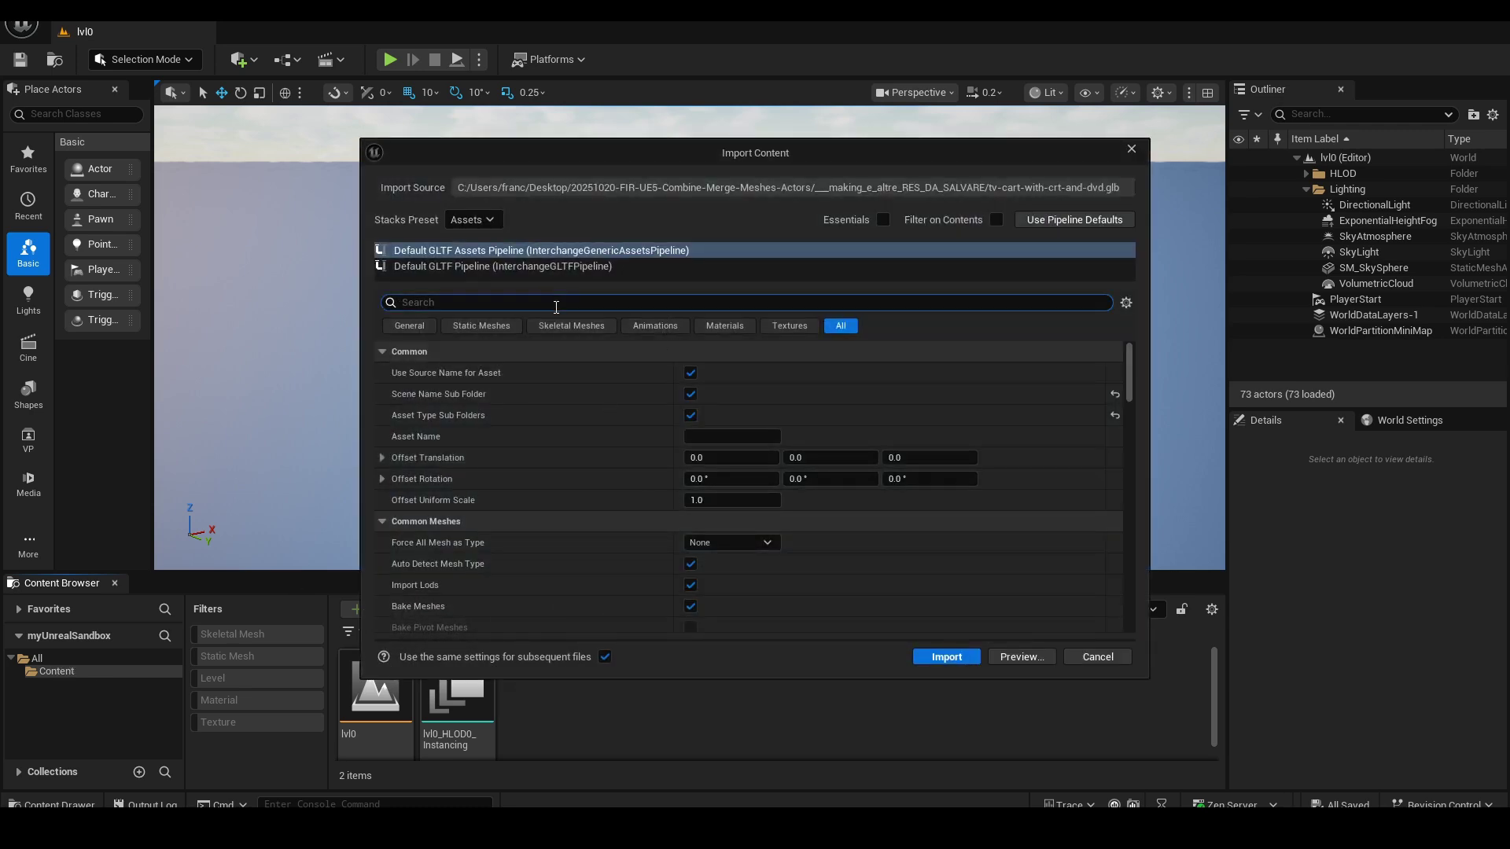
Import tv-cart-with-crt-and-dvd.glb with Build Nanite turned off and Combine Static Meshes turned on
text(e)
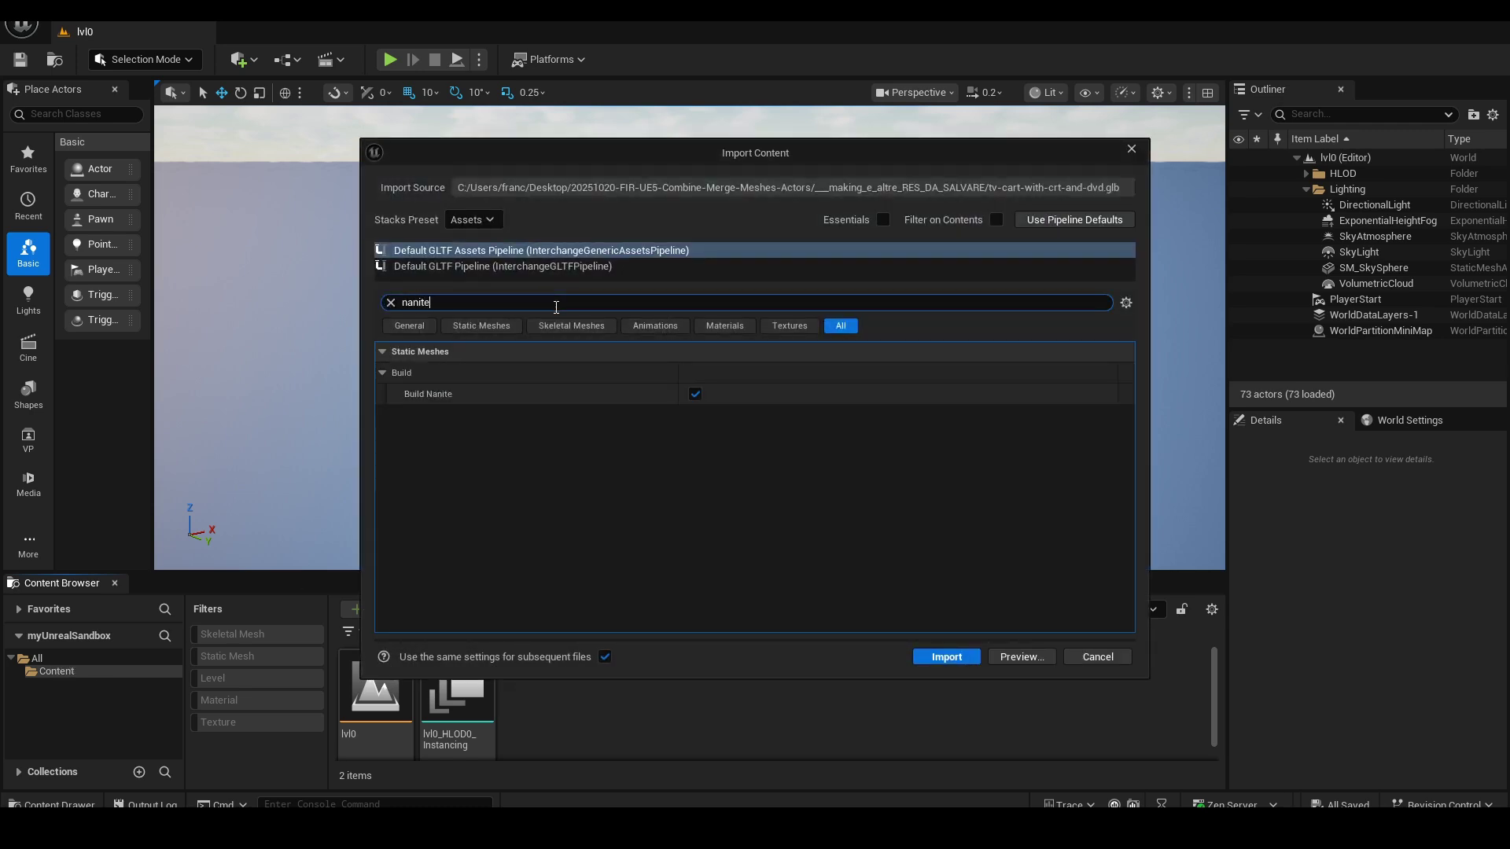
click(695, 395)
click(564, 301)
text(combine)
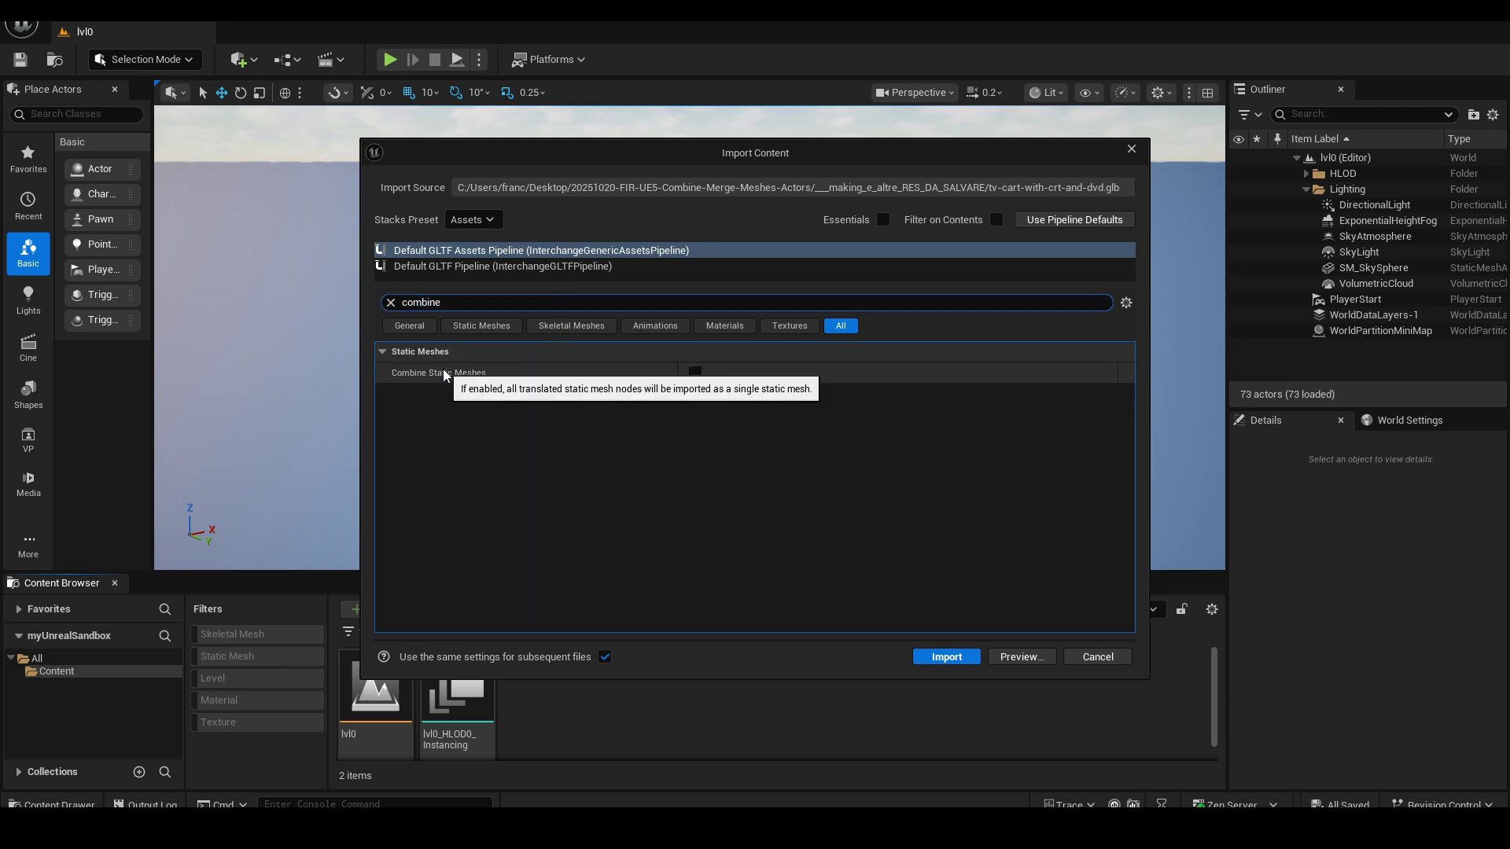
click(695, 373)
click(960, 657)
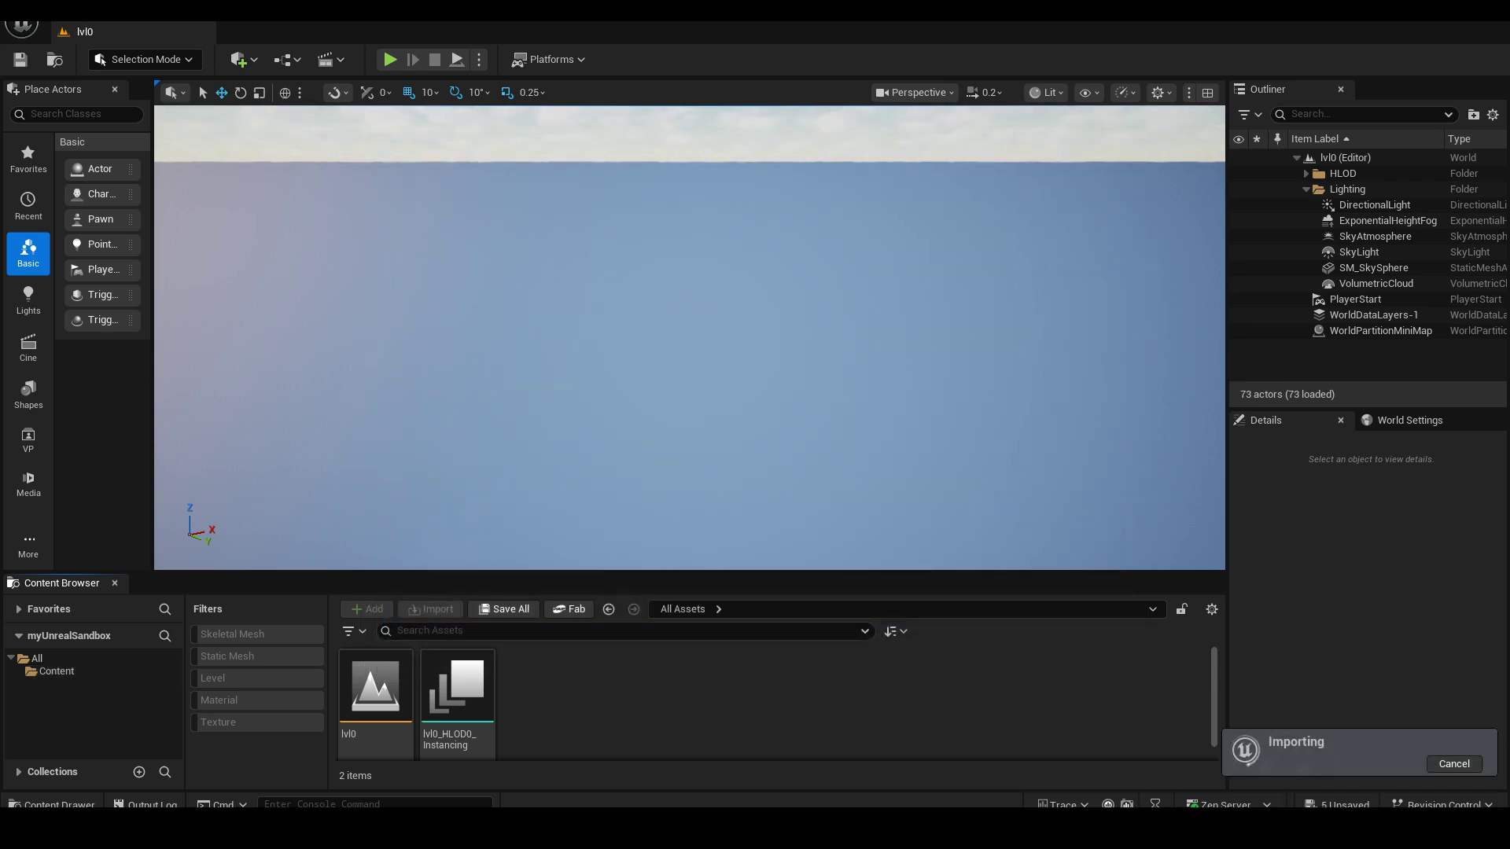
Filter the assets to static meshes and place the combined tv-cart-with-crt-and-dvd mesh in the level
click(261, 657)
drag(376, 688, 653, 462)
Examine the combined TV cart in the viewport and its static mesh asset
right_drag(652, 462, 725, 505)
scroll(652, 461, up, 3)
key(w)
key(s)
scroll(511, 503, down, 1)
key(d)
key(s)
key(a)
key(s)
mouse_move(383, 659)
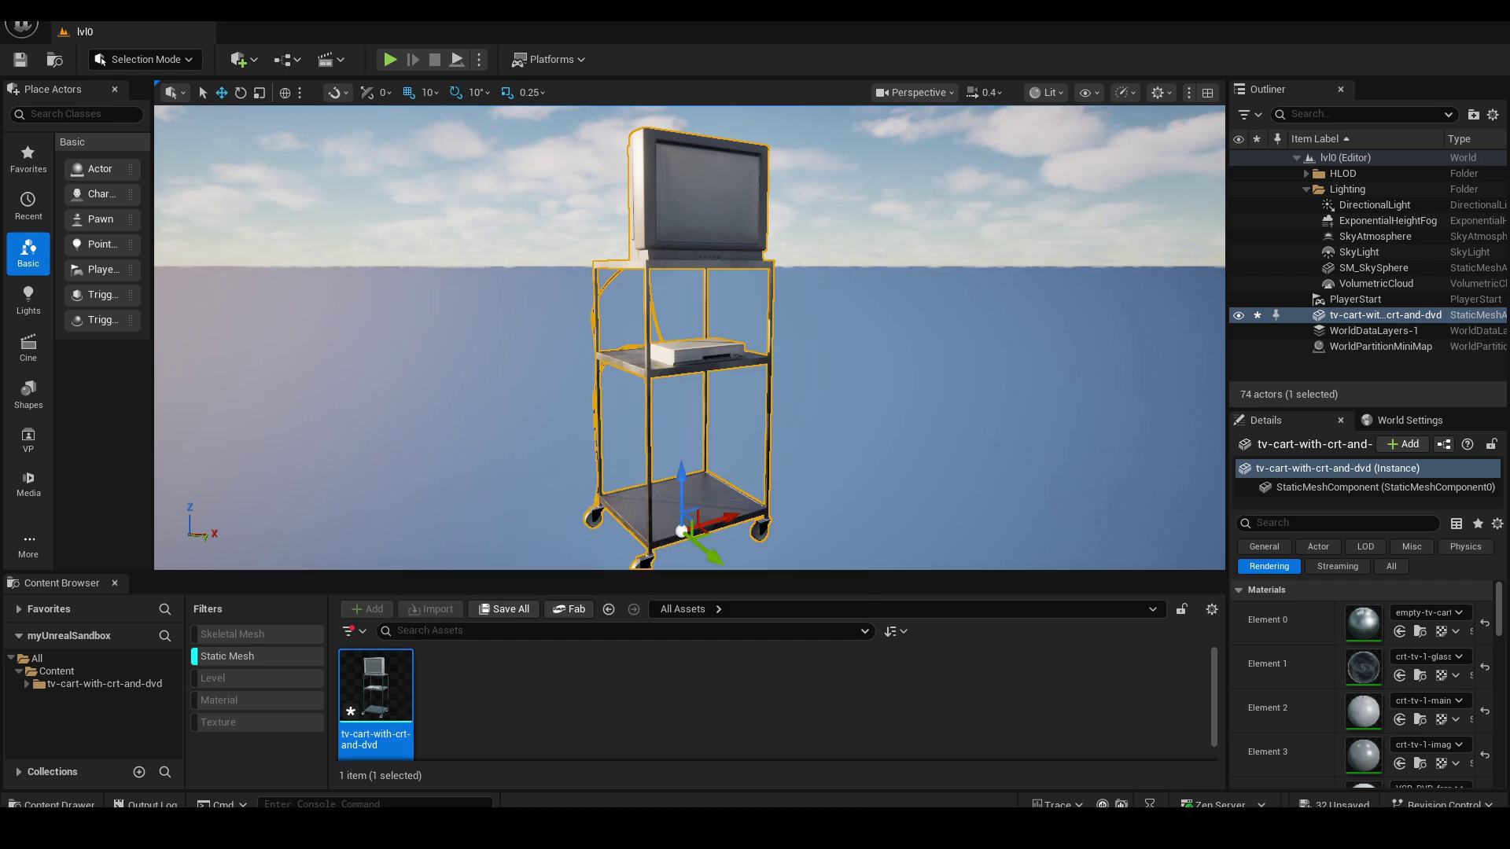
Delete the placed tv-cart-with-crt-and-dvd actor from the level and its static mesh asset from the project
click(1398, 305)
click(1396, 316)
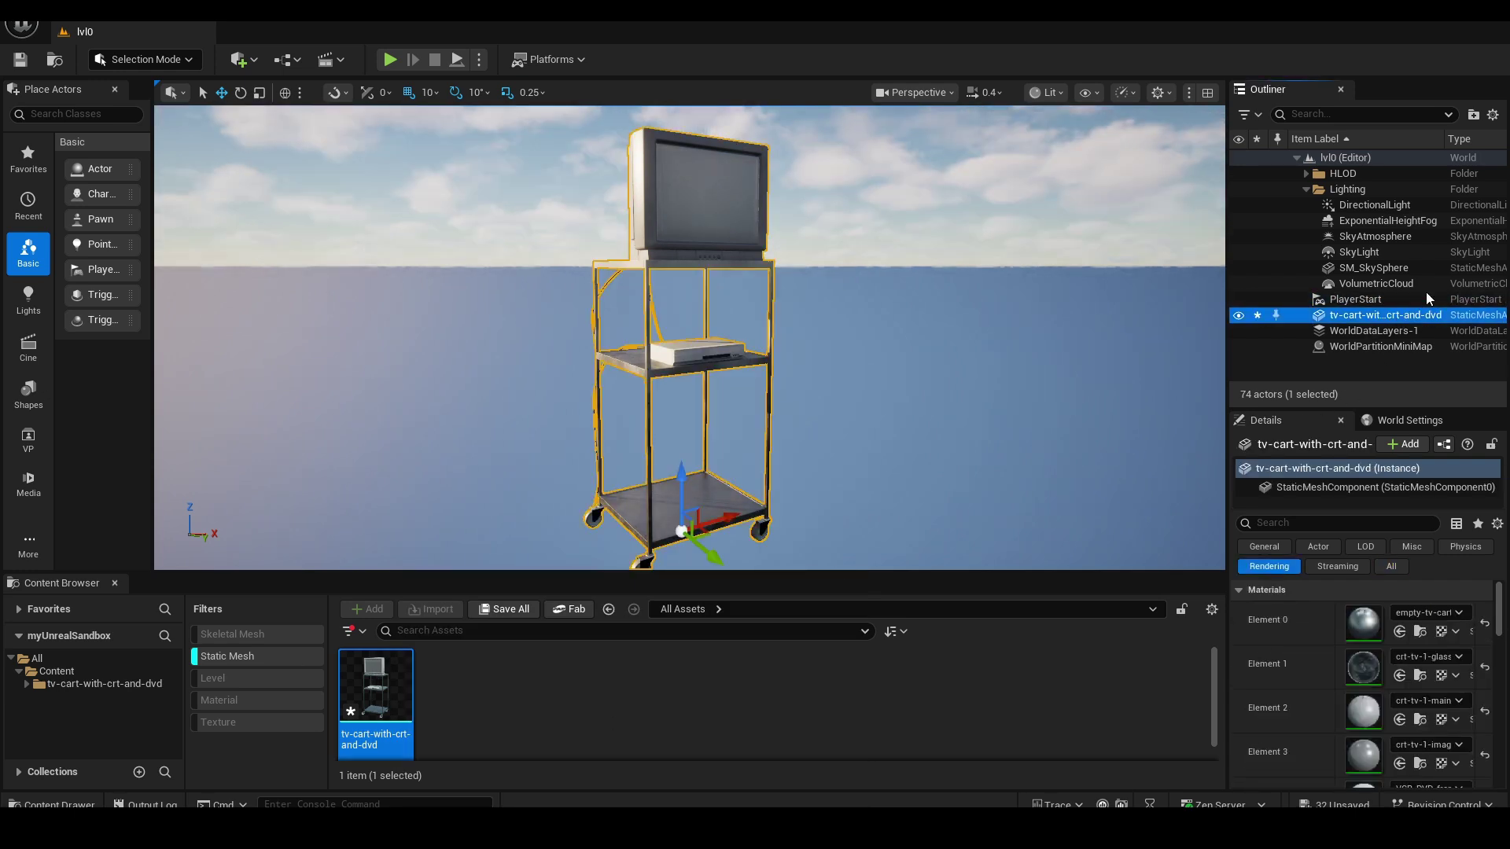
key(Delete)
key(Delete)
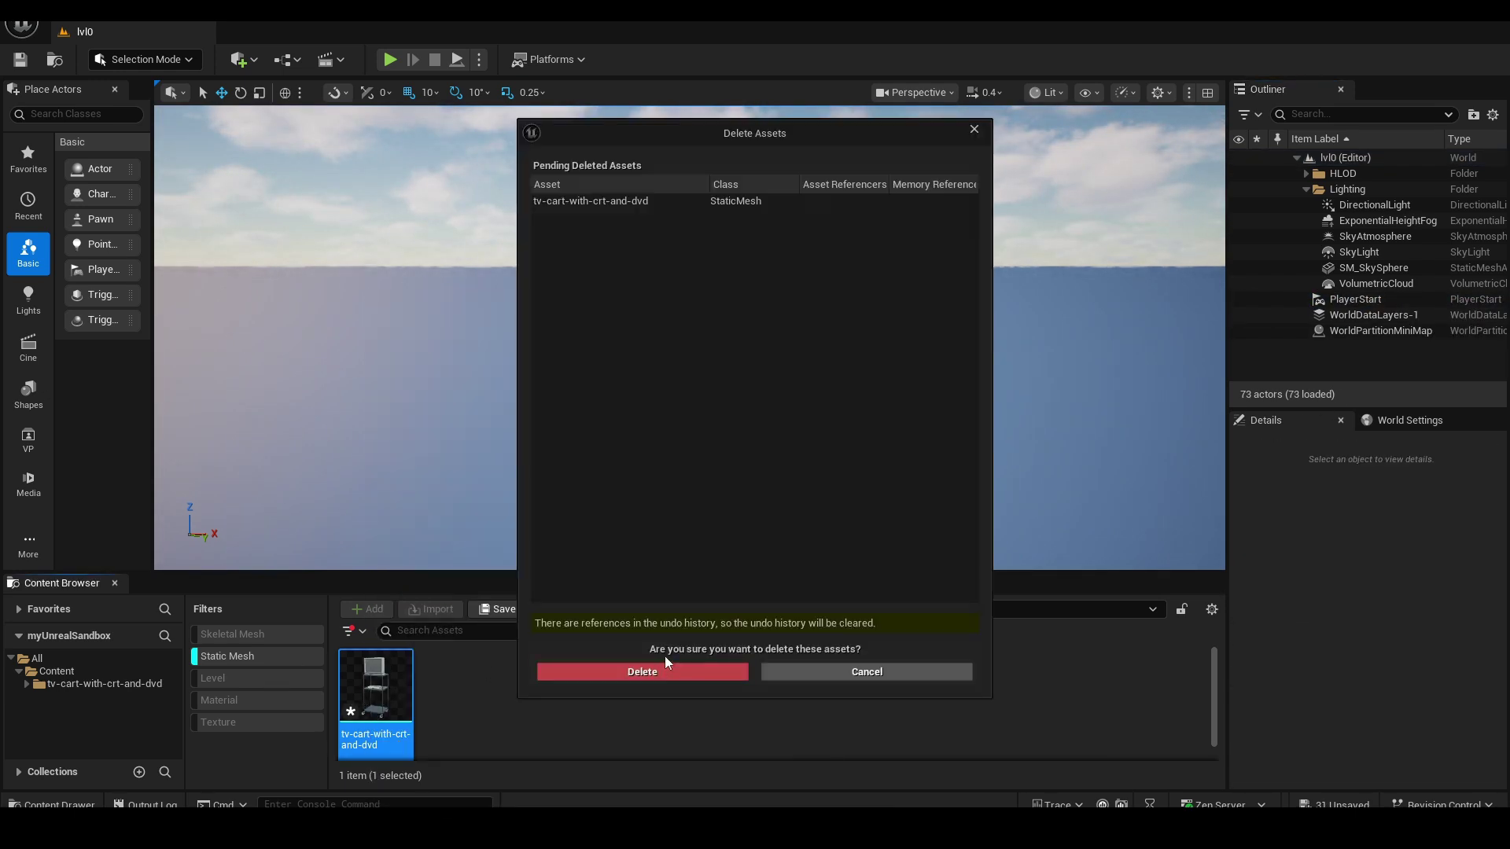
click(652, 671)
Clear the static mesh filter and delete all nine materials in the cart's Materials folder
click(213, 658)
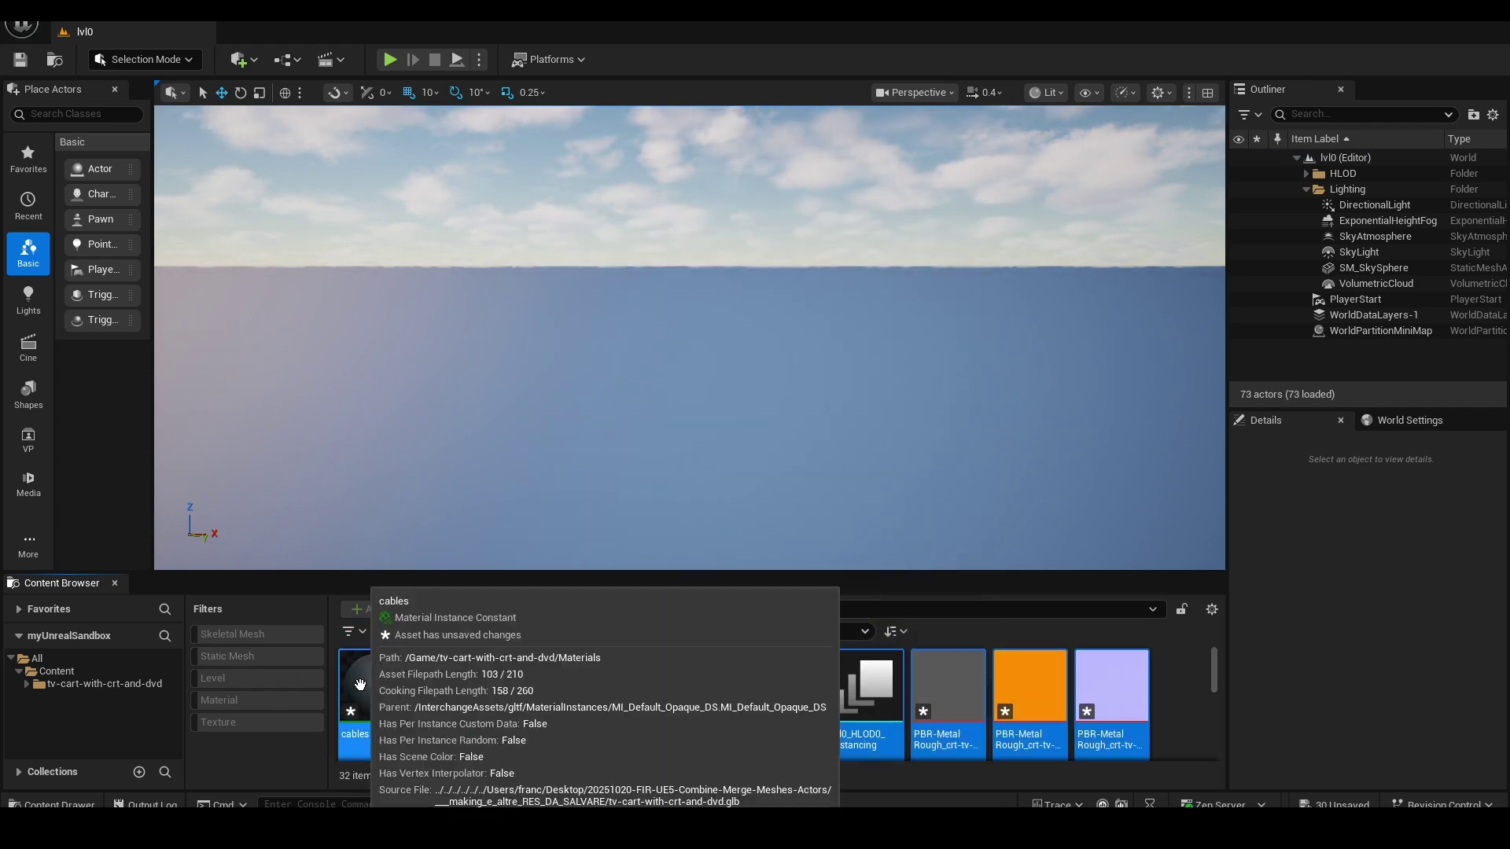
click(93, 685)
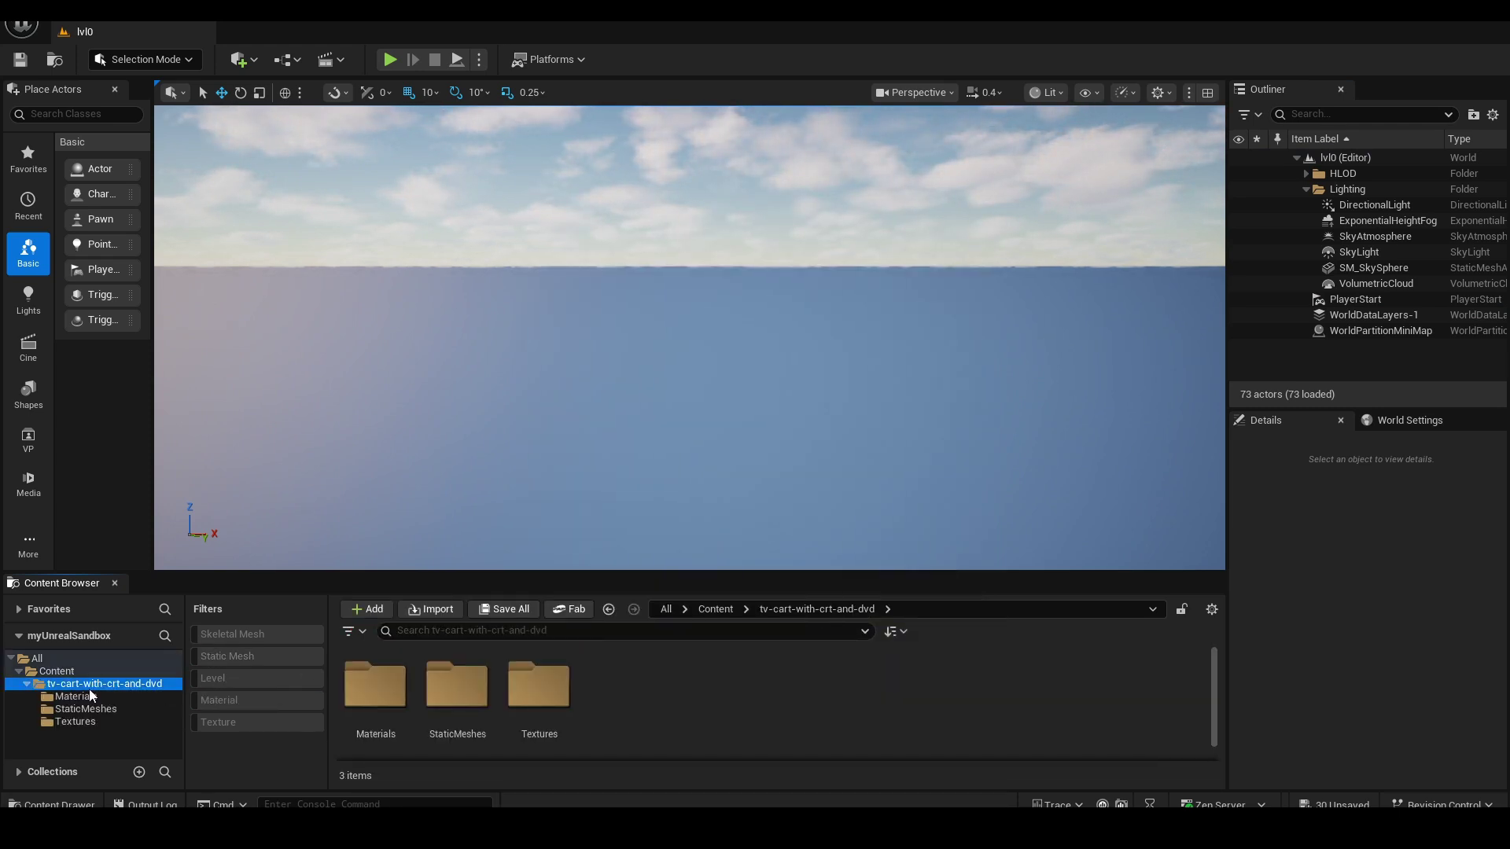
click(88, 696)
click(459, 689)
key(ctrl+a)
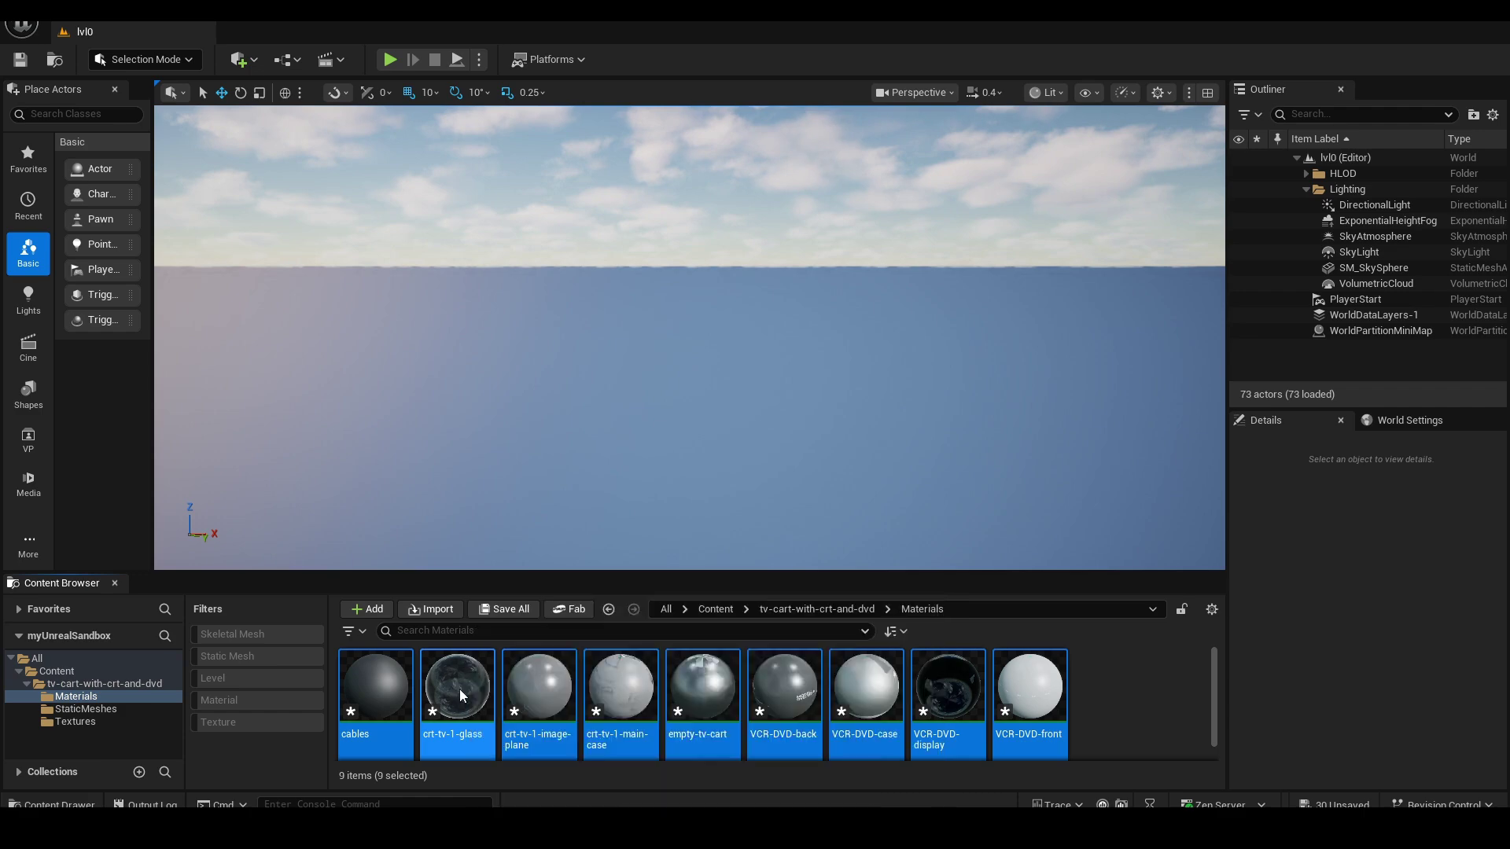
key(Delete)
click(706, 675)
Delete all textures in the cart's Textures folder
click(98, 722)
click(464, 698)
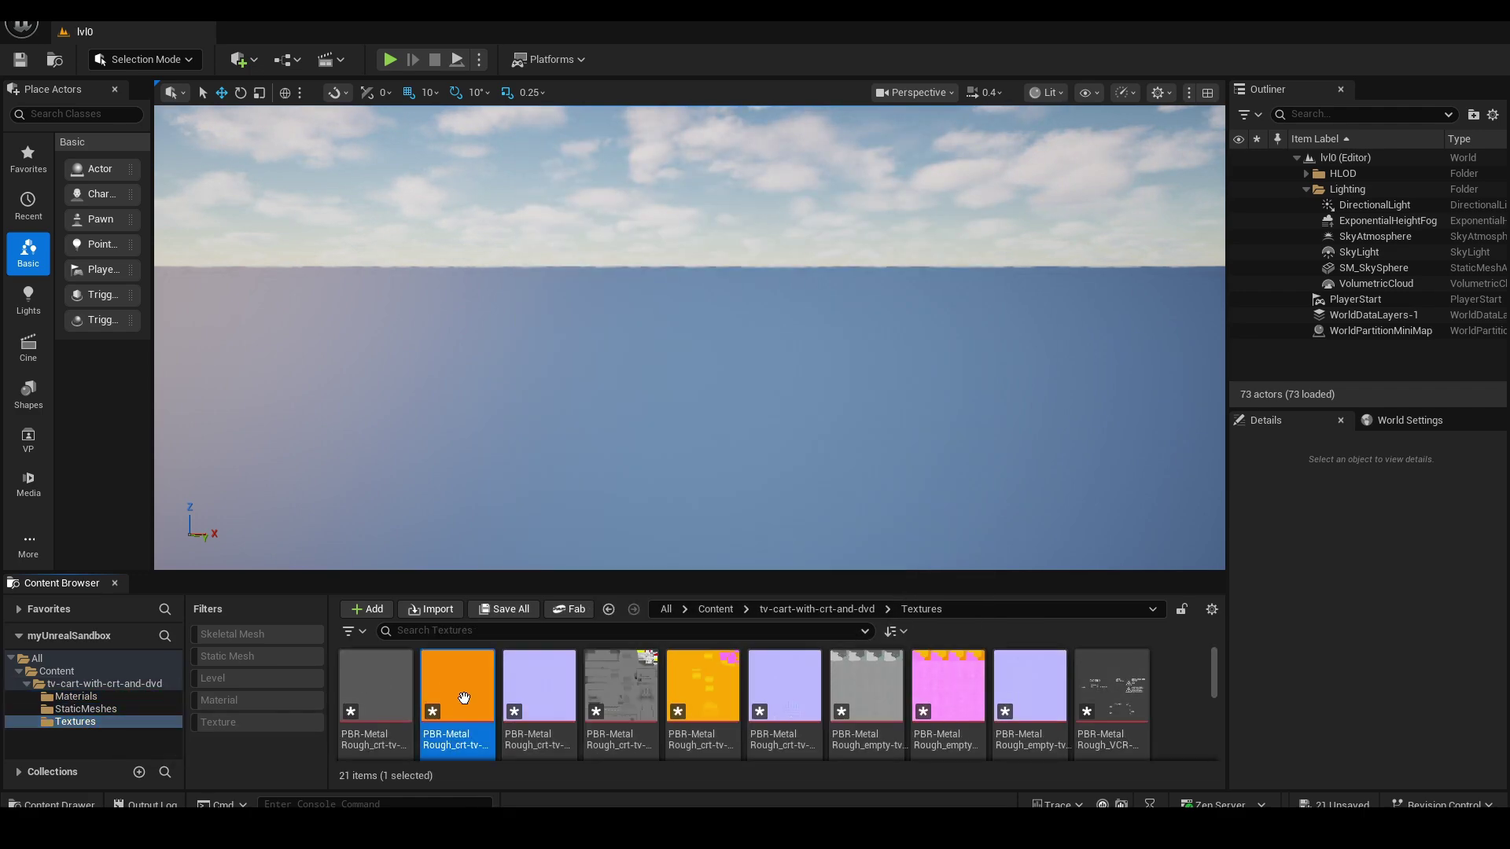
key(ctrl+a)
key(Delete)
click(676, 670)
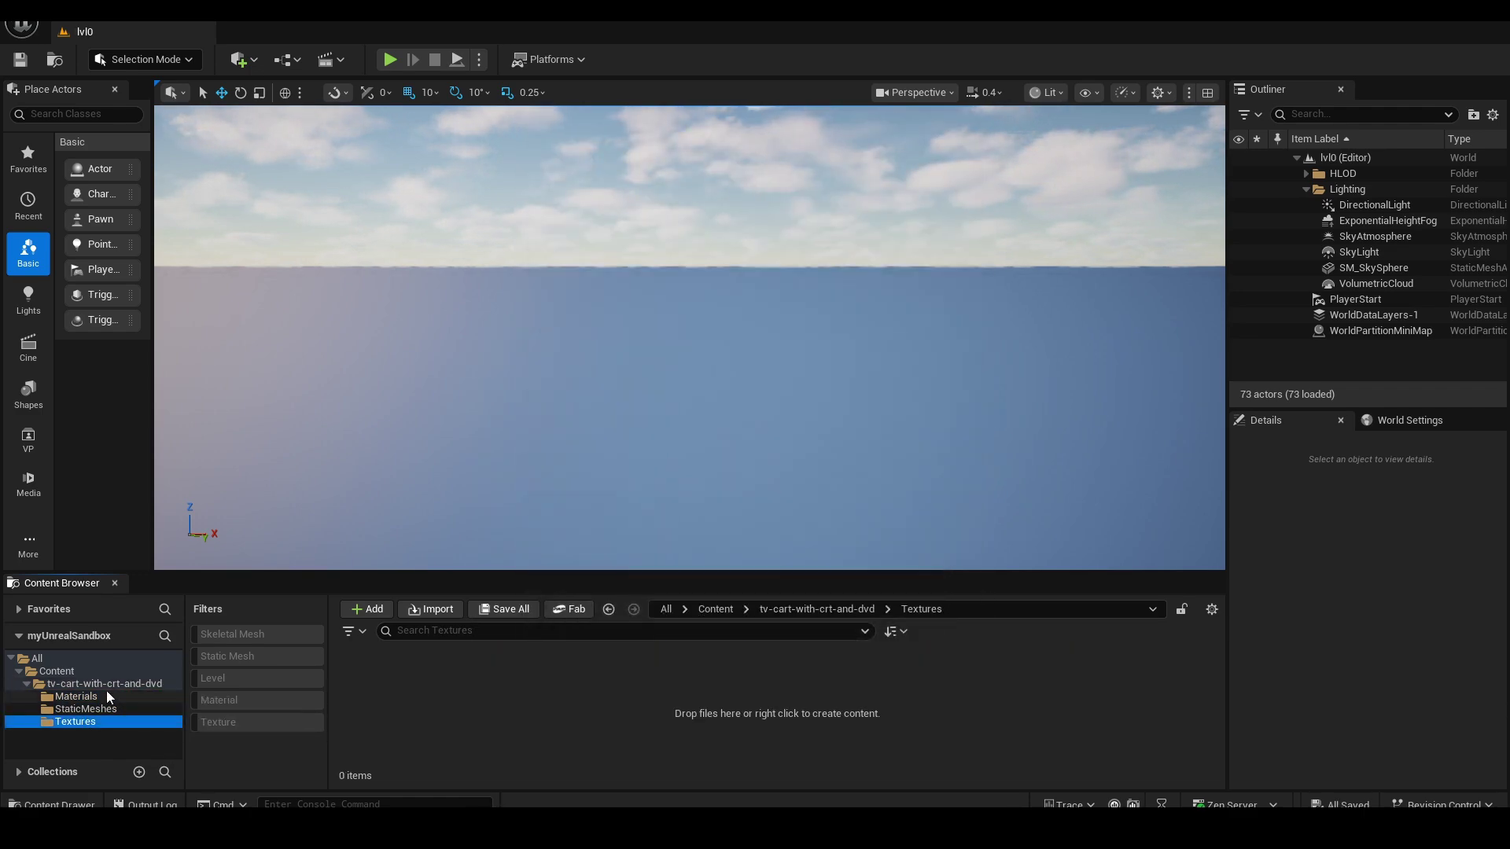
Delete the emptied Materials, StaticMeshes and Textures folders along with the parent tv-cart-with-crt-and-dvd folder
click(106, 696)
key(Delete)
click(130, 730)
click(107, 698)
key(Delete)
click(123, 724)
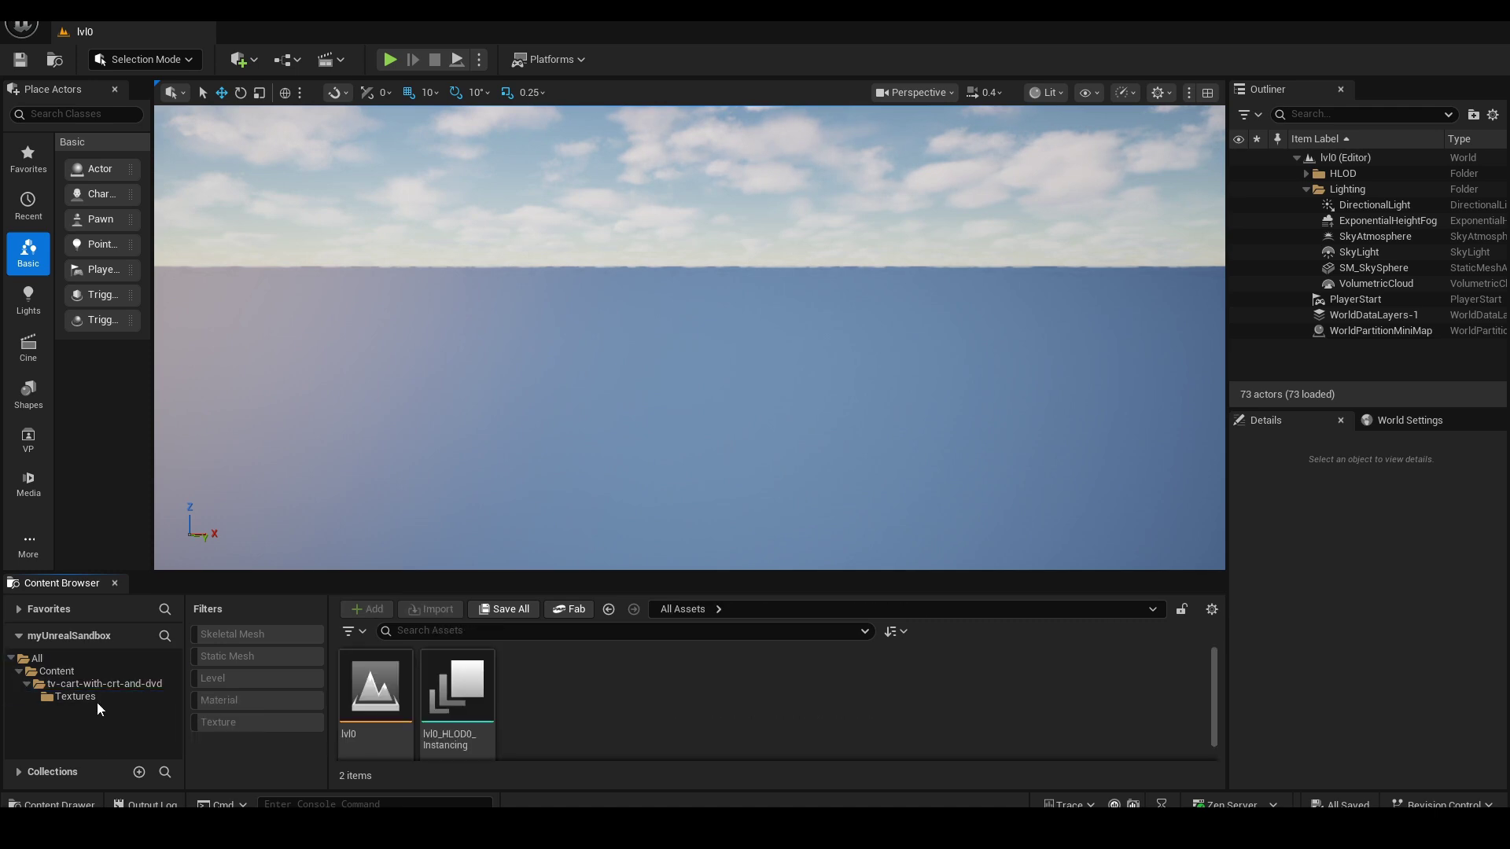
click(97, 701)
key(Delete)
click(130, 728)
key(Delete)
click(147, 711)
click(629, 365)
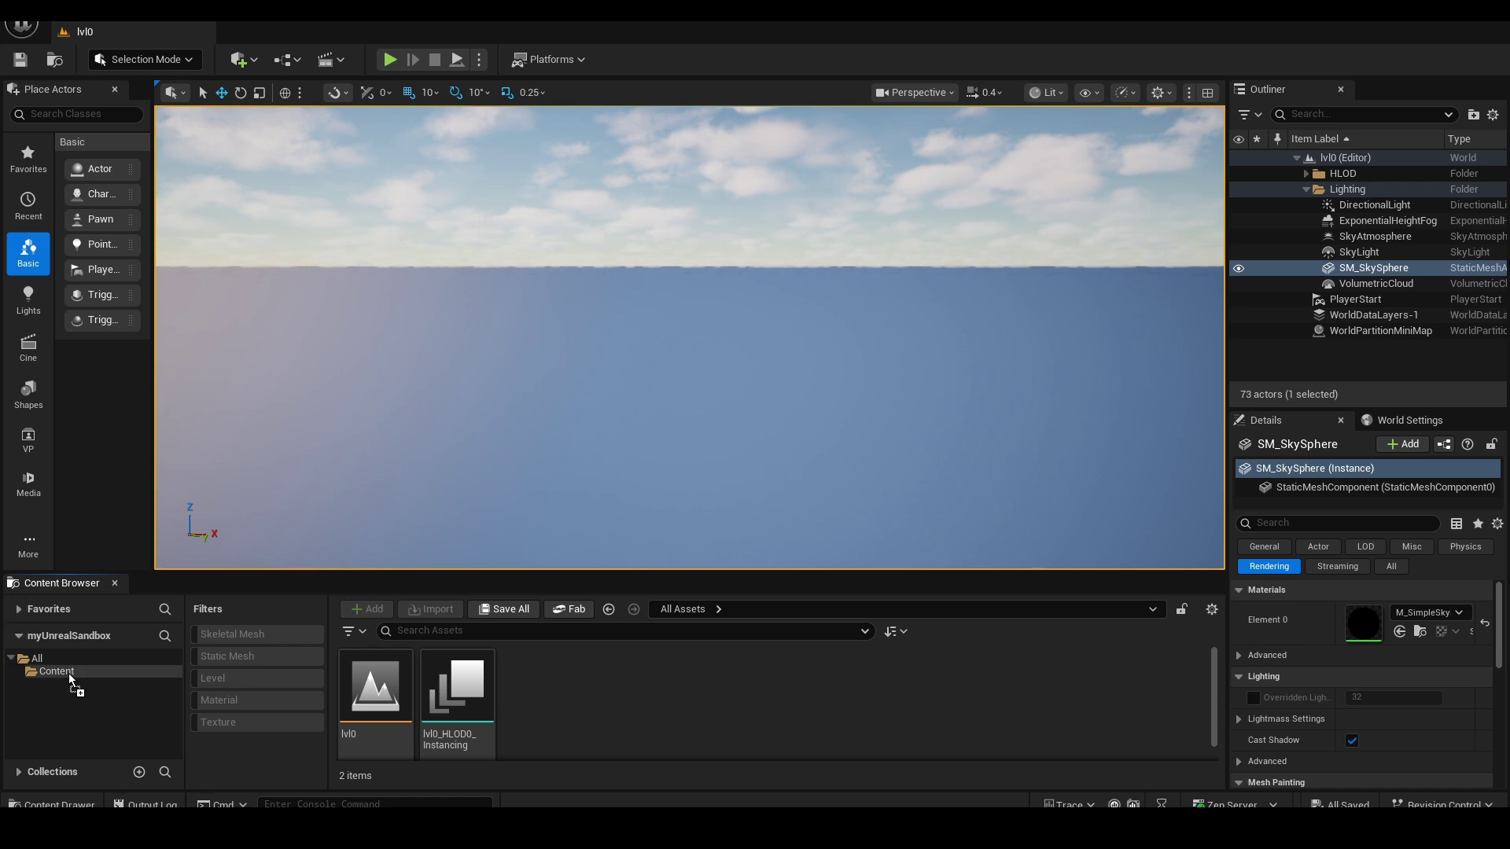
Import tv-cart-with-crt-and-dvd.glb into the Content folder with Combine Static Meshes and Build Nanite both disabled
drag(70, 675, 70, 675)
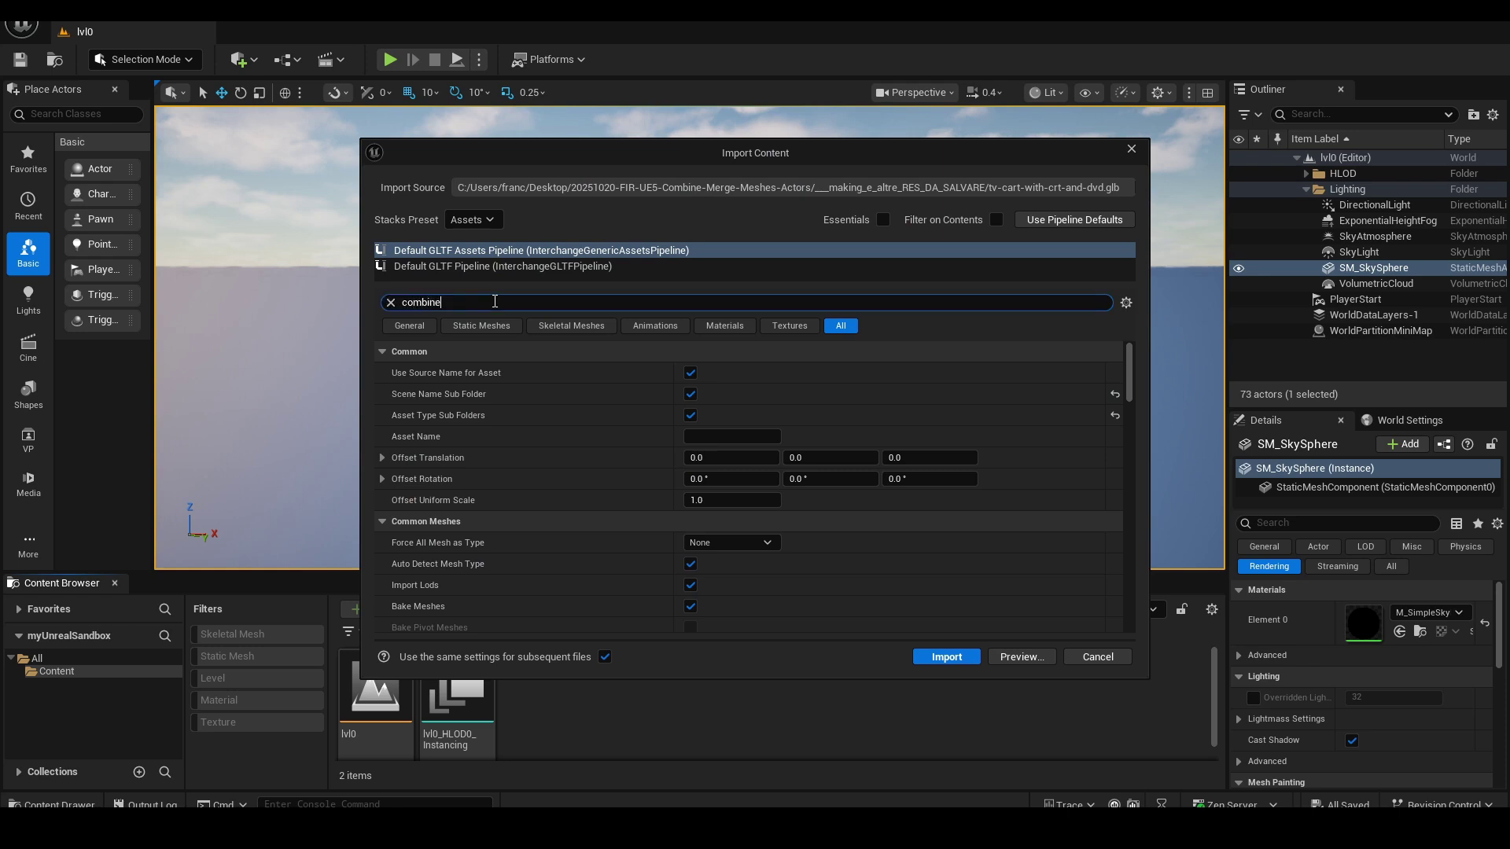
text(combine)
click(695, 373)
click(696, 373)
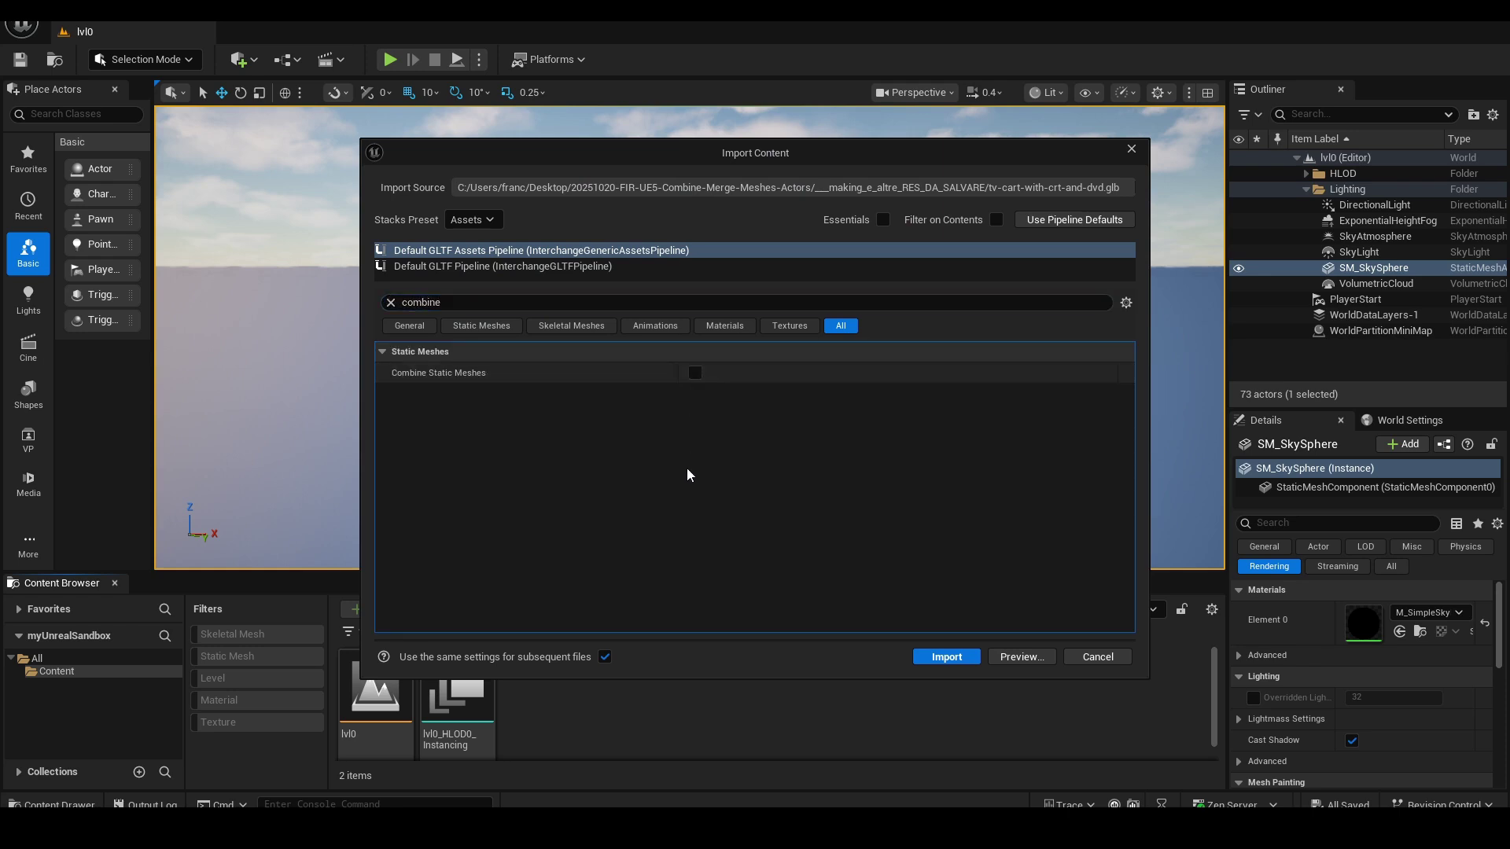
click(517, 306)
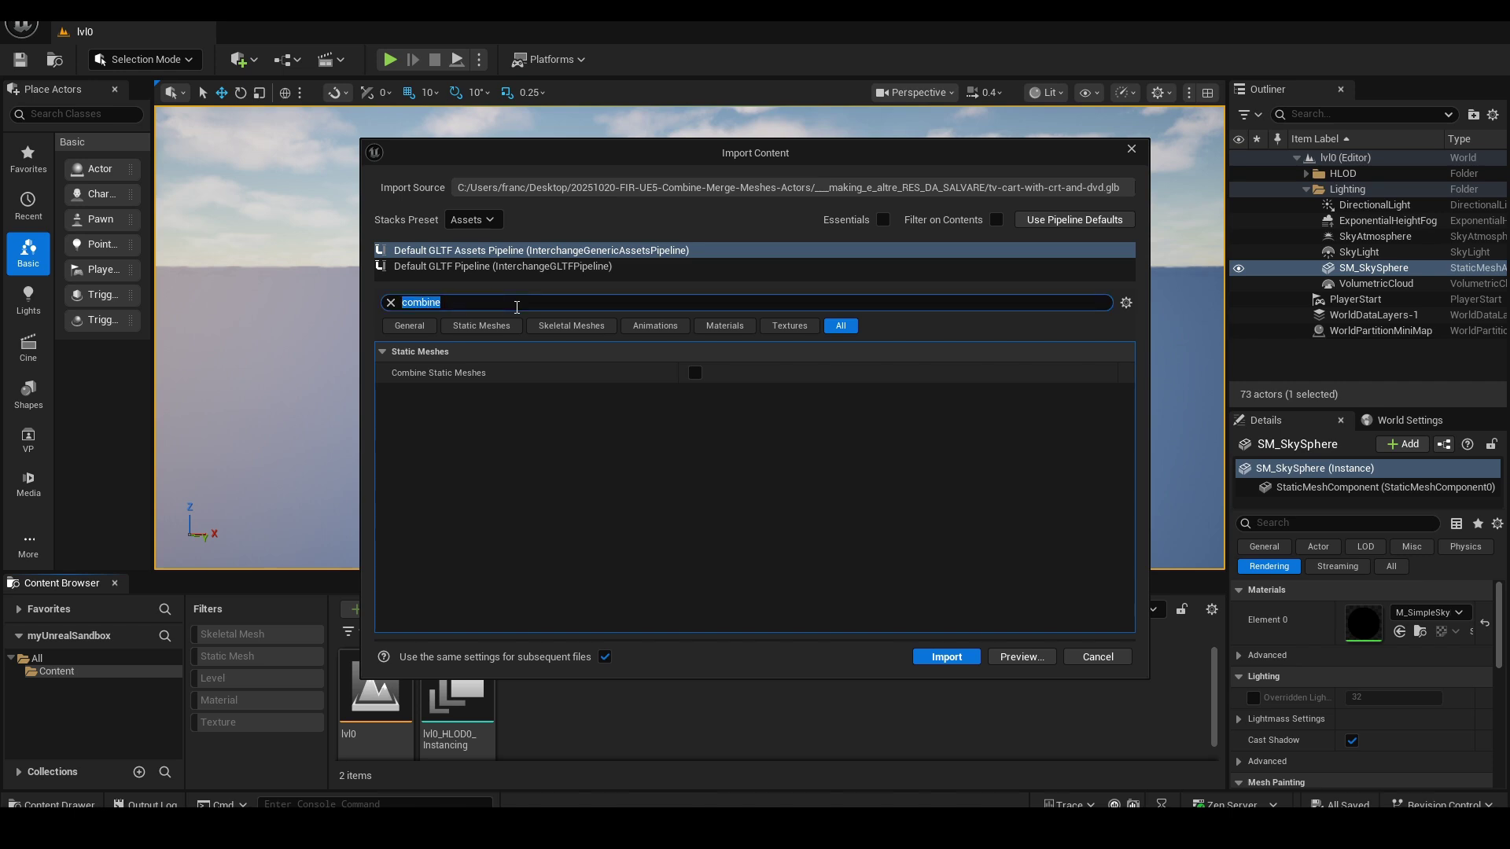
text(nanite)
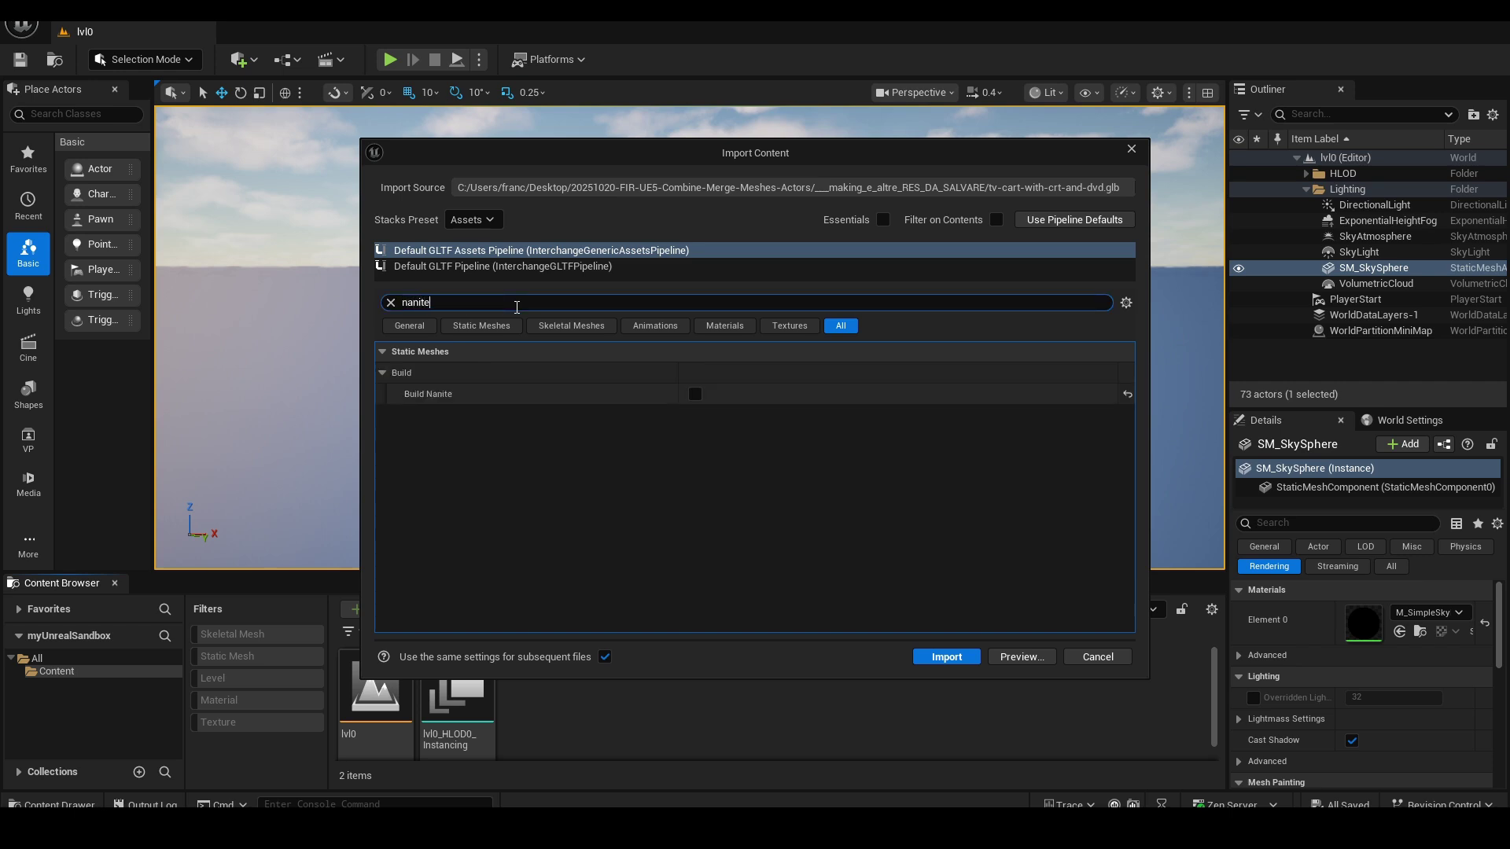
click(948, 658)
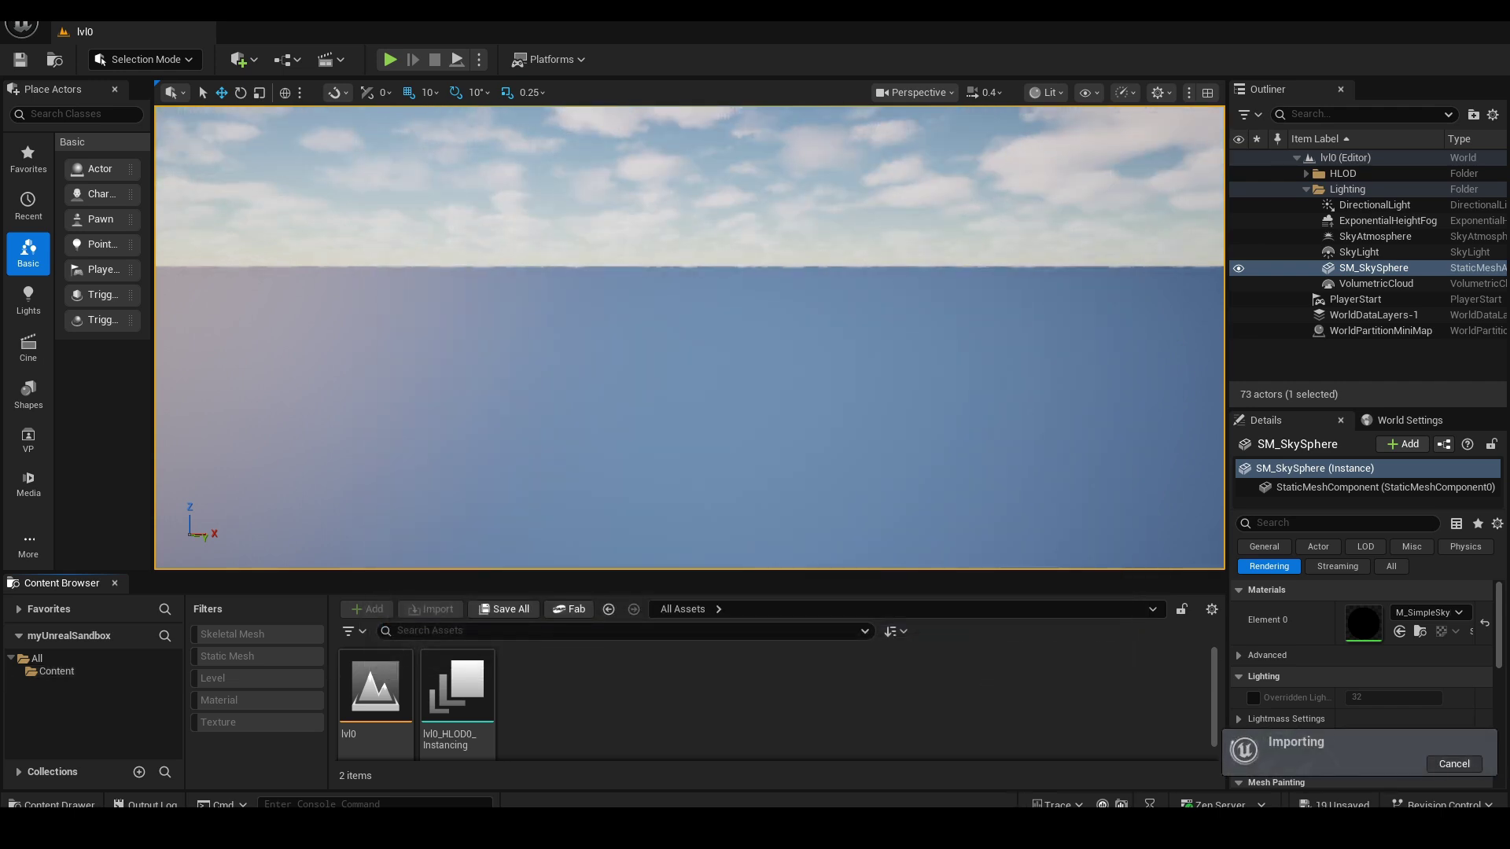
Filter the project assets to static meshes, select the frame mesh and enlarge the Content Browser area
click(252, 664)
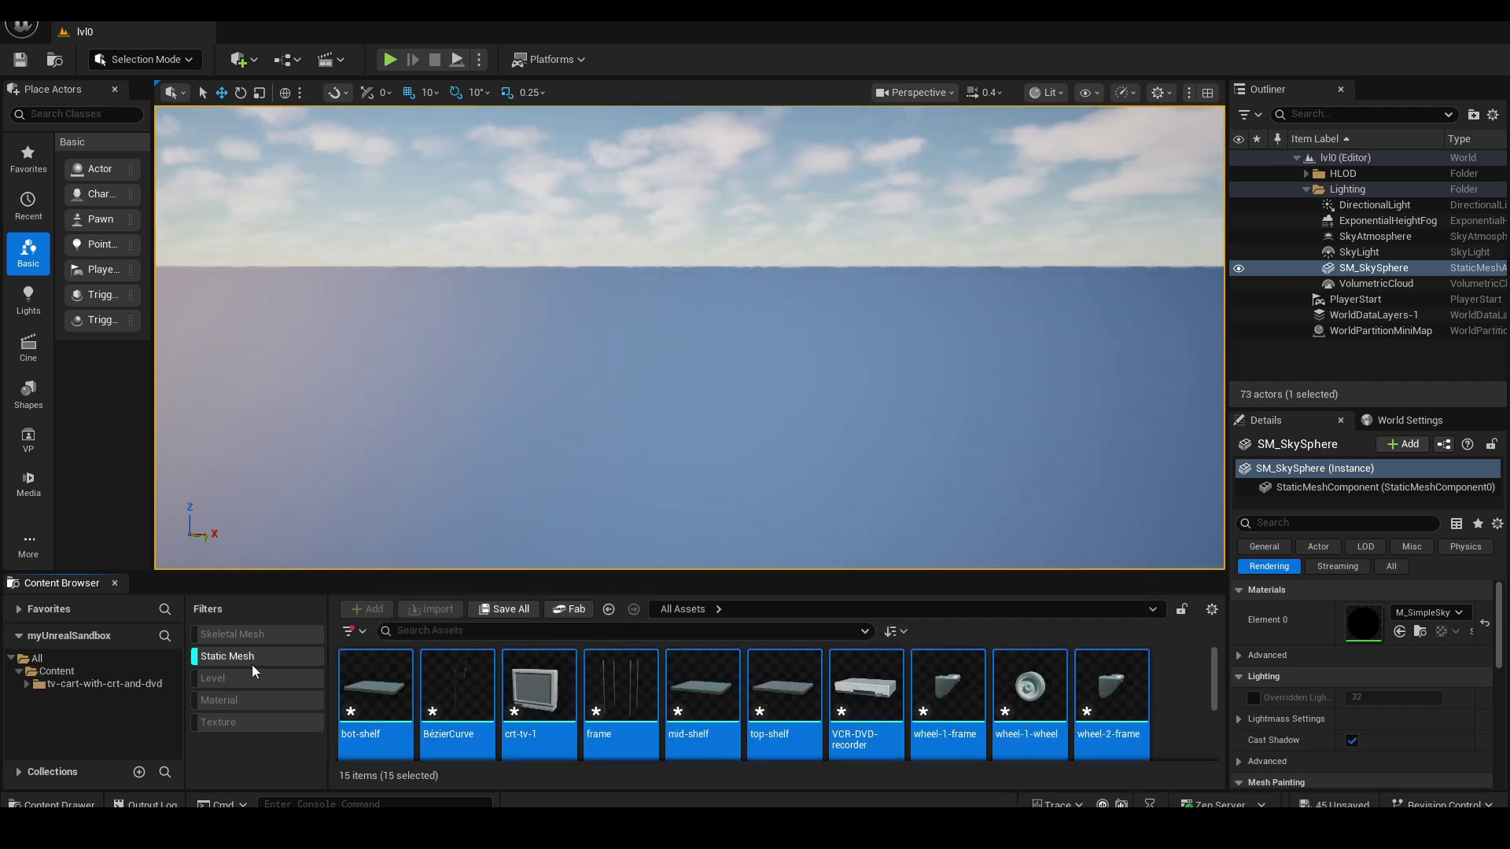
click(620, 688)
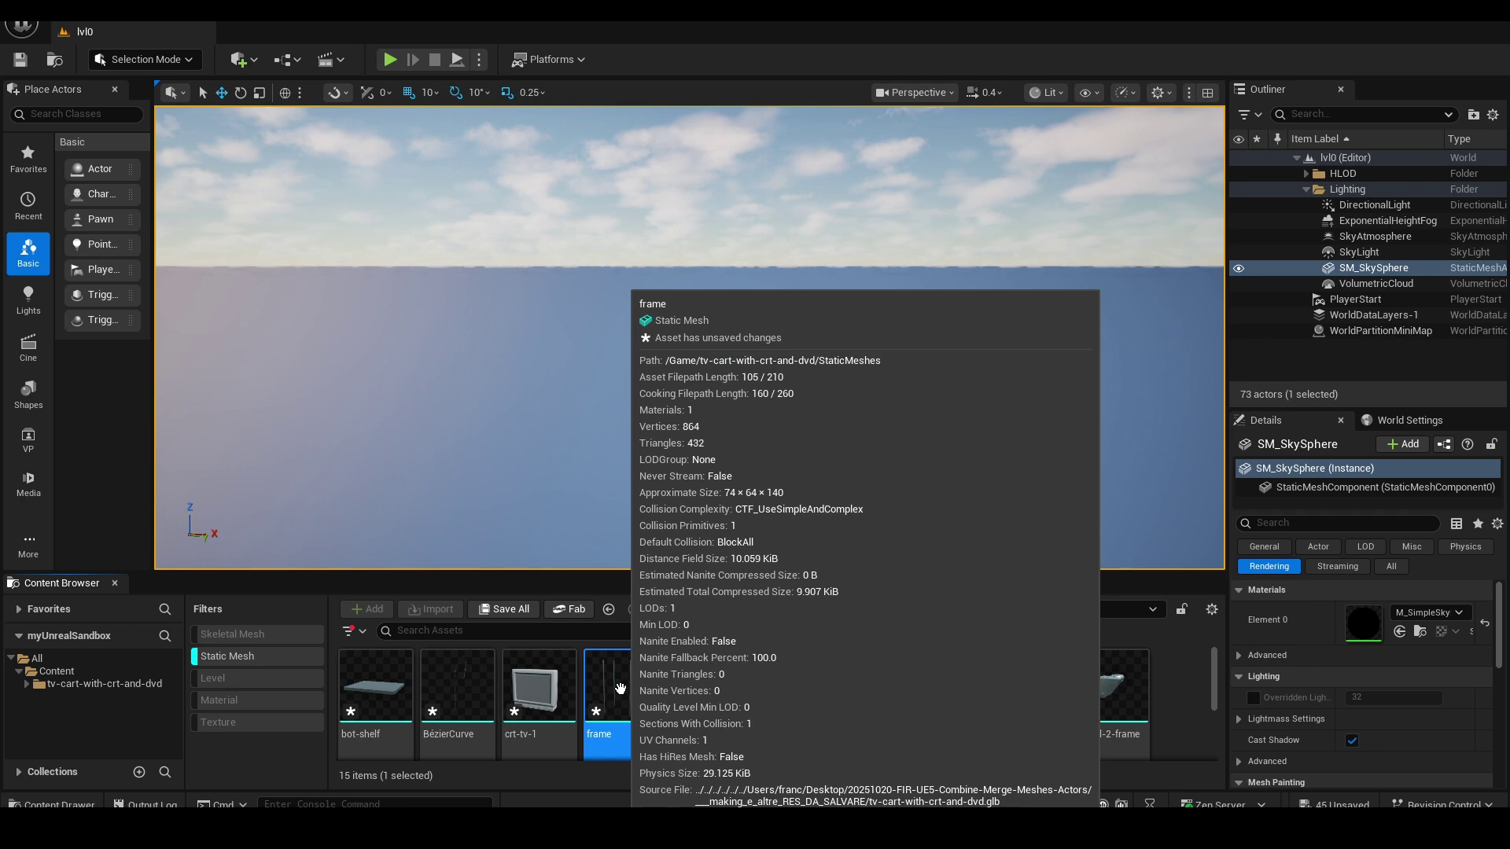
drag(851, 585, 897, 466)
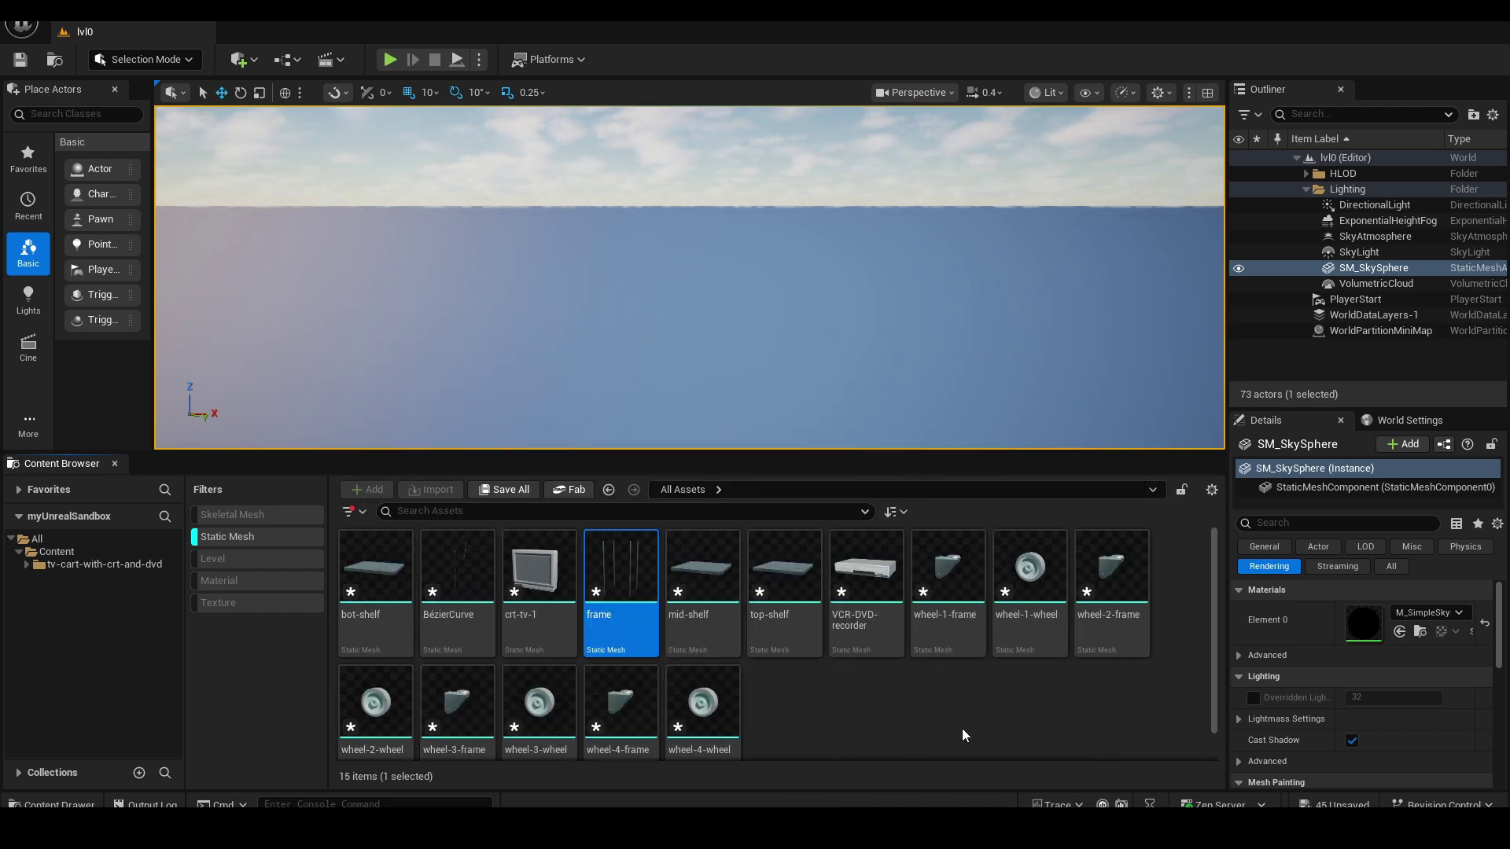
Extend the mesh selection to the bottom, middle and top shelves plus all wheel and wheel-frame meshes
shift+click(794, 583)
ctrl+click(948, 567)
ctrl+click(1030, 566)
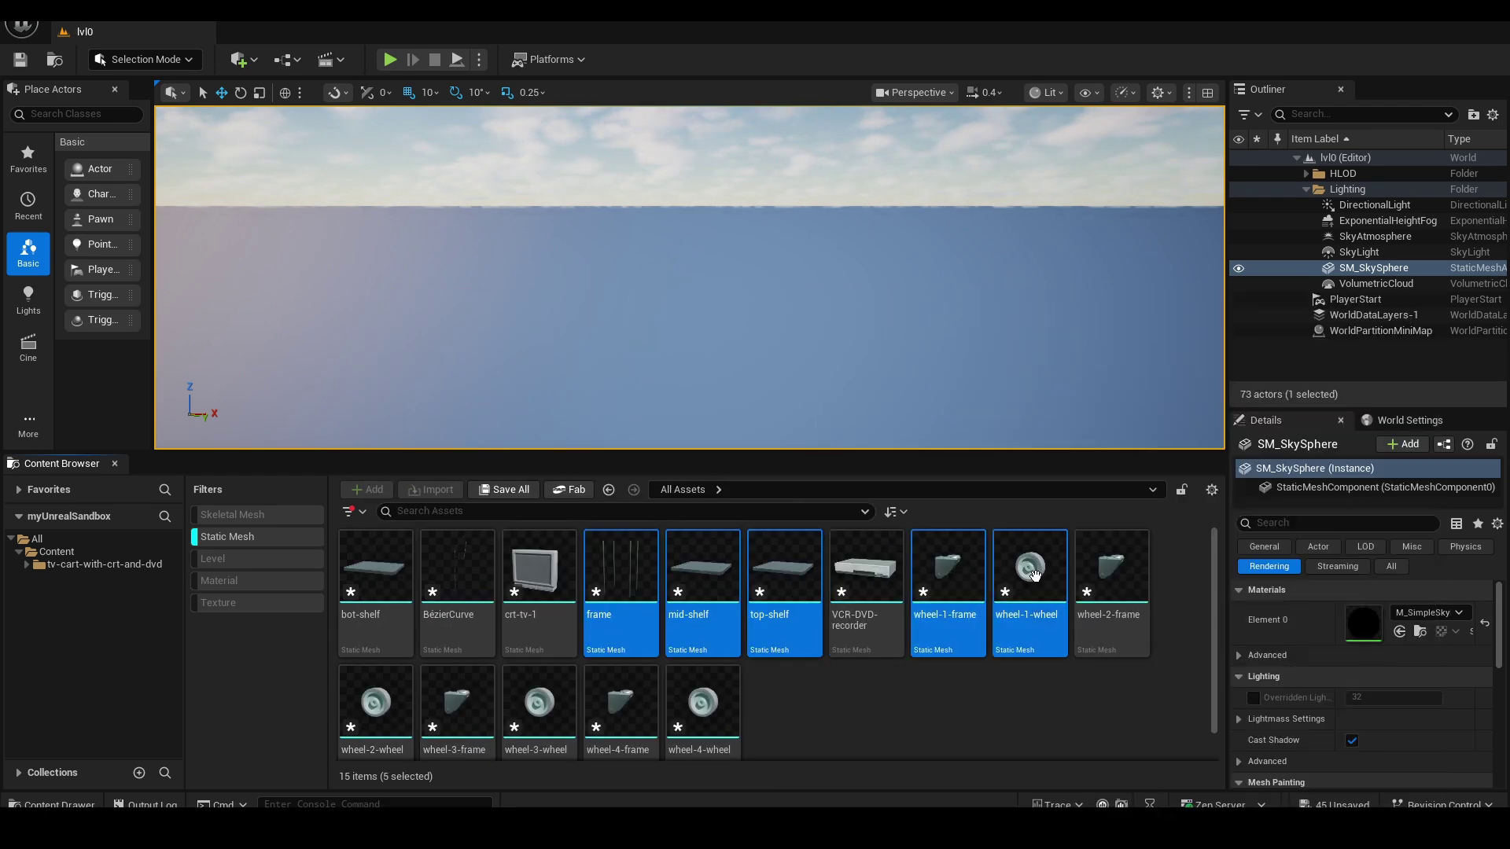
ctrl+click(1111, 566)
ctrl+click(693, 702)
ctrl+click(622, 703)
ctrl+click(539, 702)
ctrl+click(457, 702)
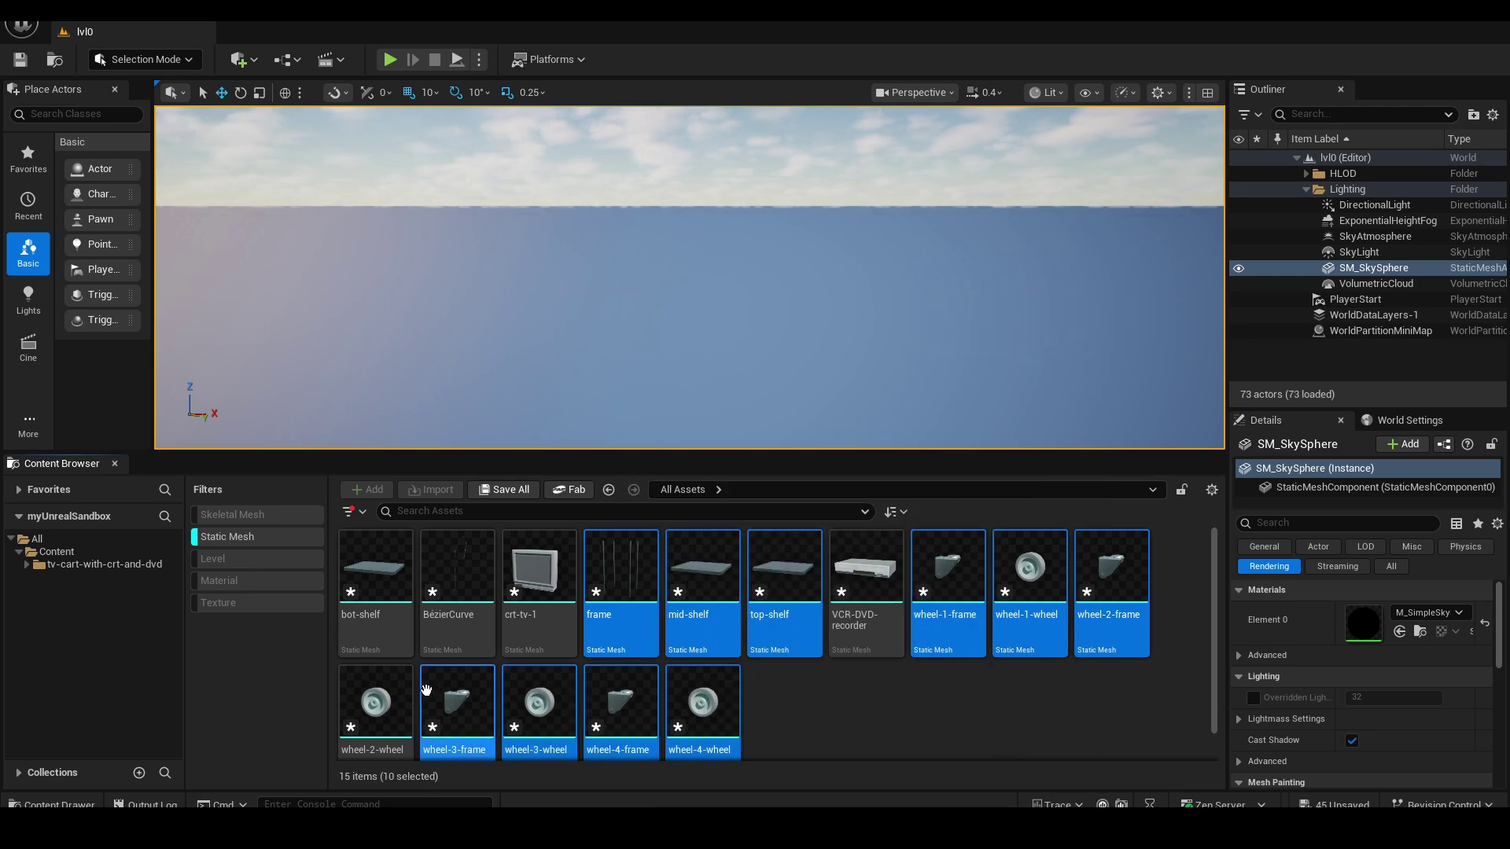
ctrl+click(376, 702)
ctrl+click(375, 577)
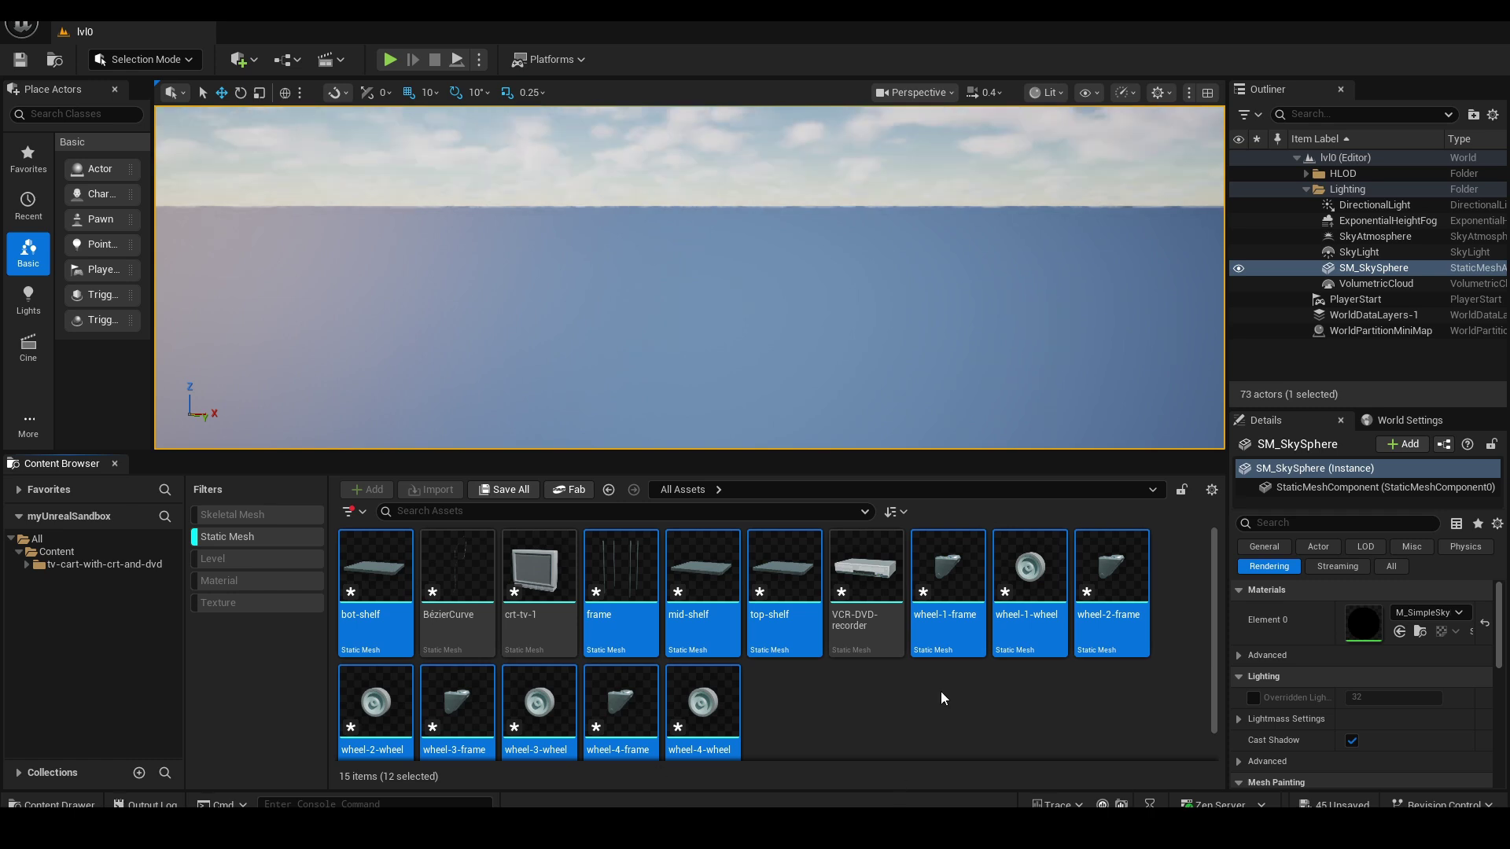
Select all imported static meshes and place them together in the level as the complete TV cart
key(ctrl+a)
drag(840, 451, 841, 522)
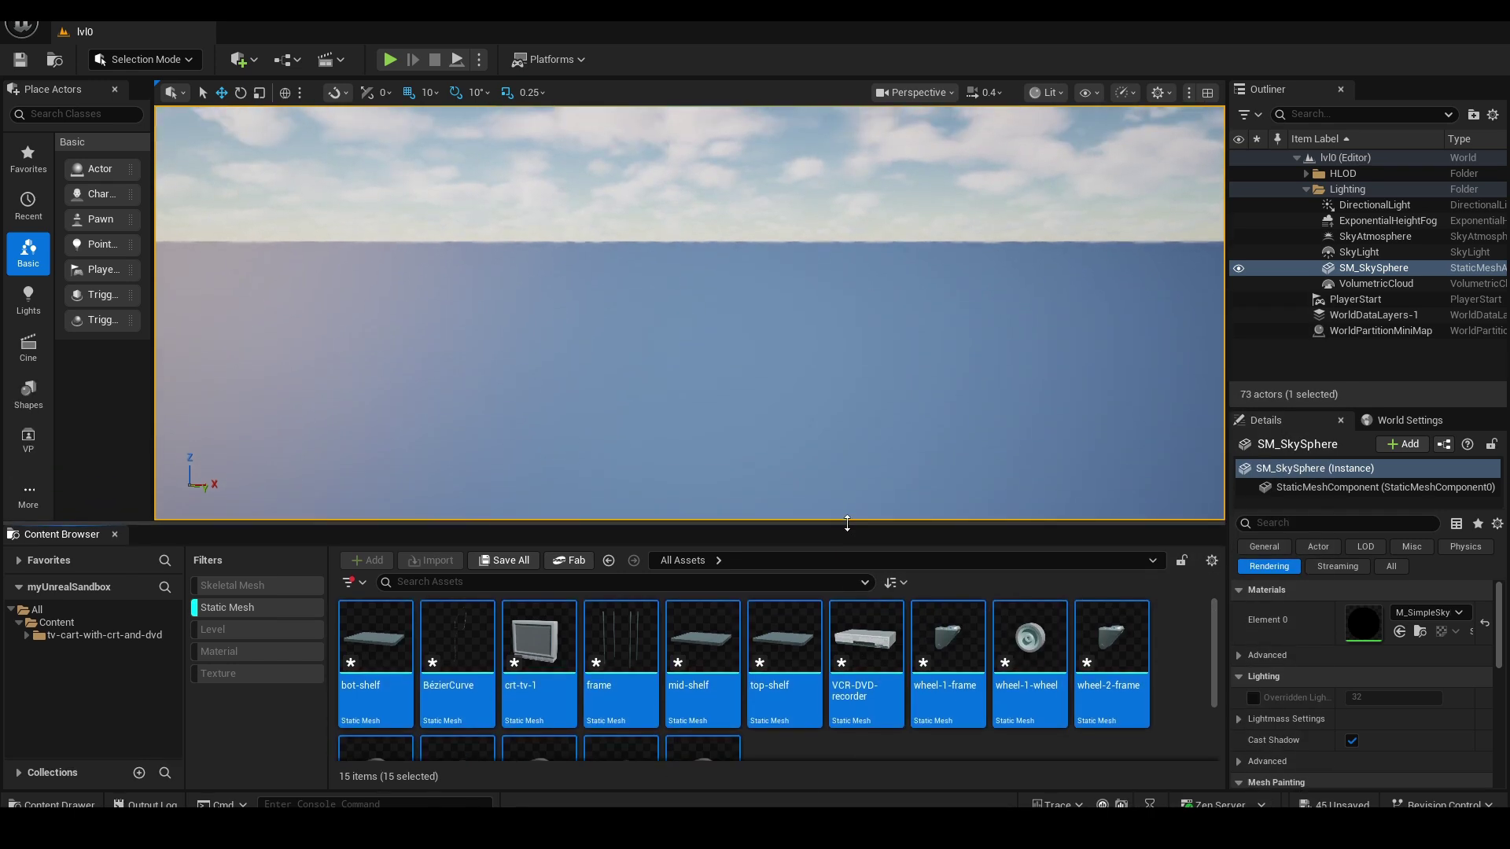
drag(703, 637, 692, 382)
scroll(908, 414, up, 4)
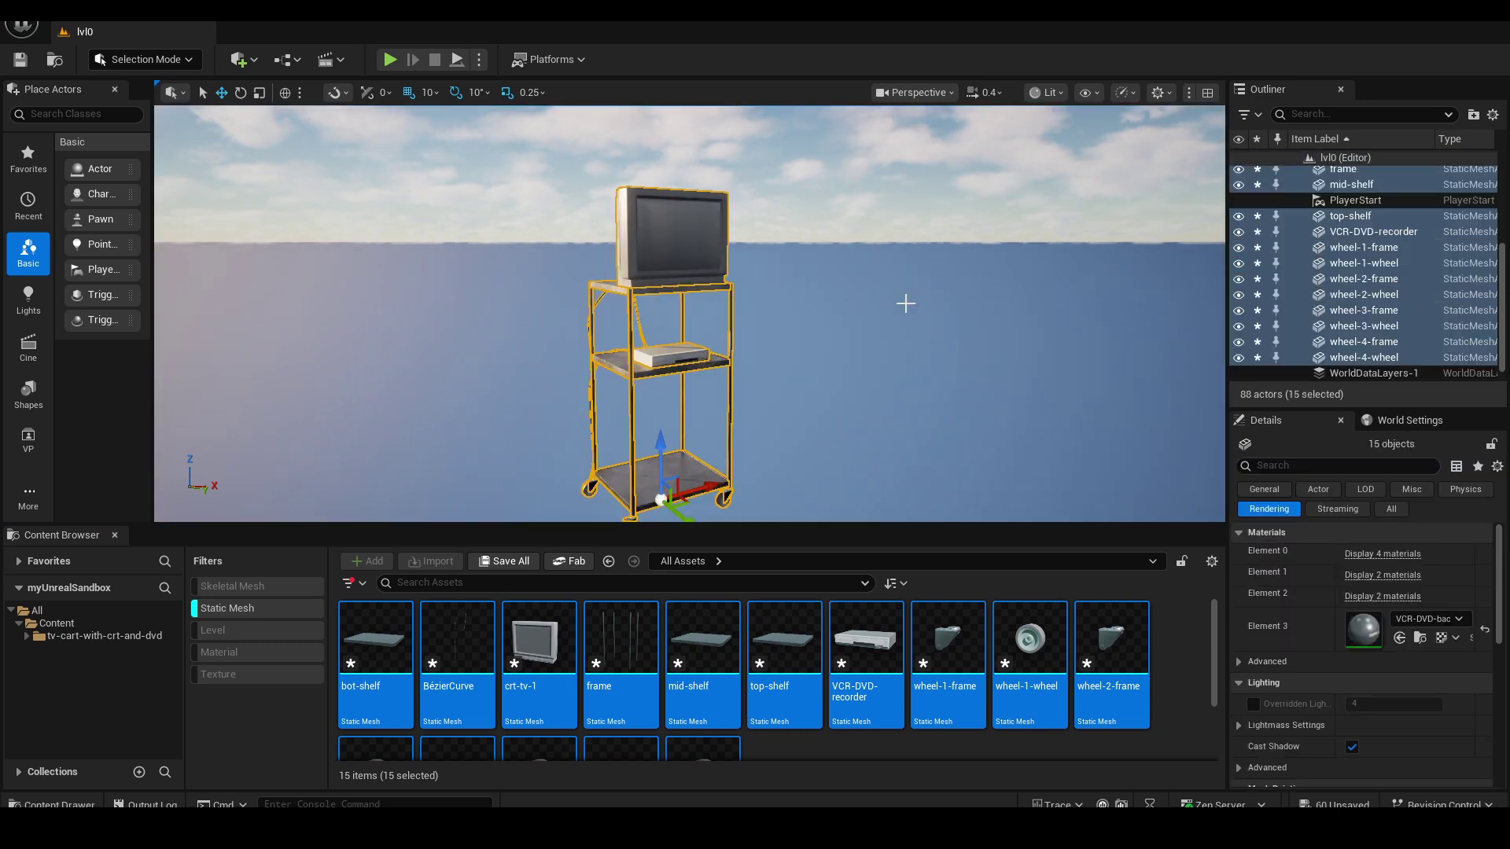
Open Merge Actors for the placed parts and exclude the crt-tv-1, BézierCurve and VCR-DVD-recorder components
click(189, 13)
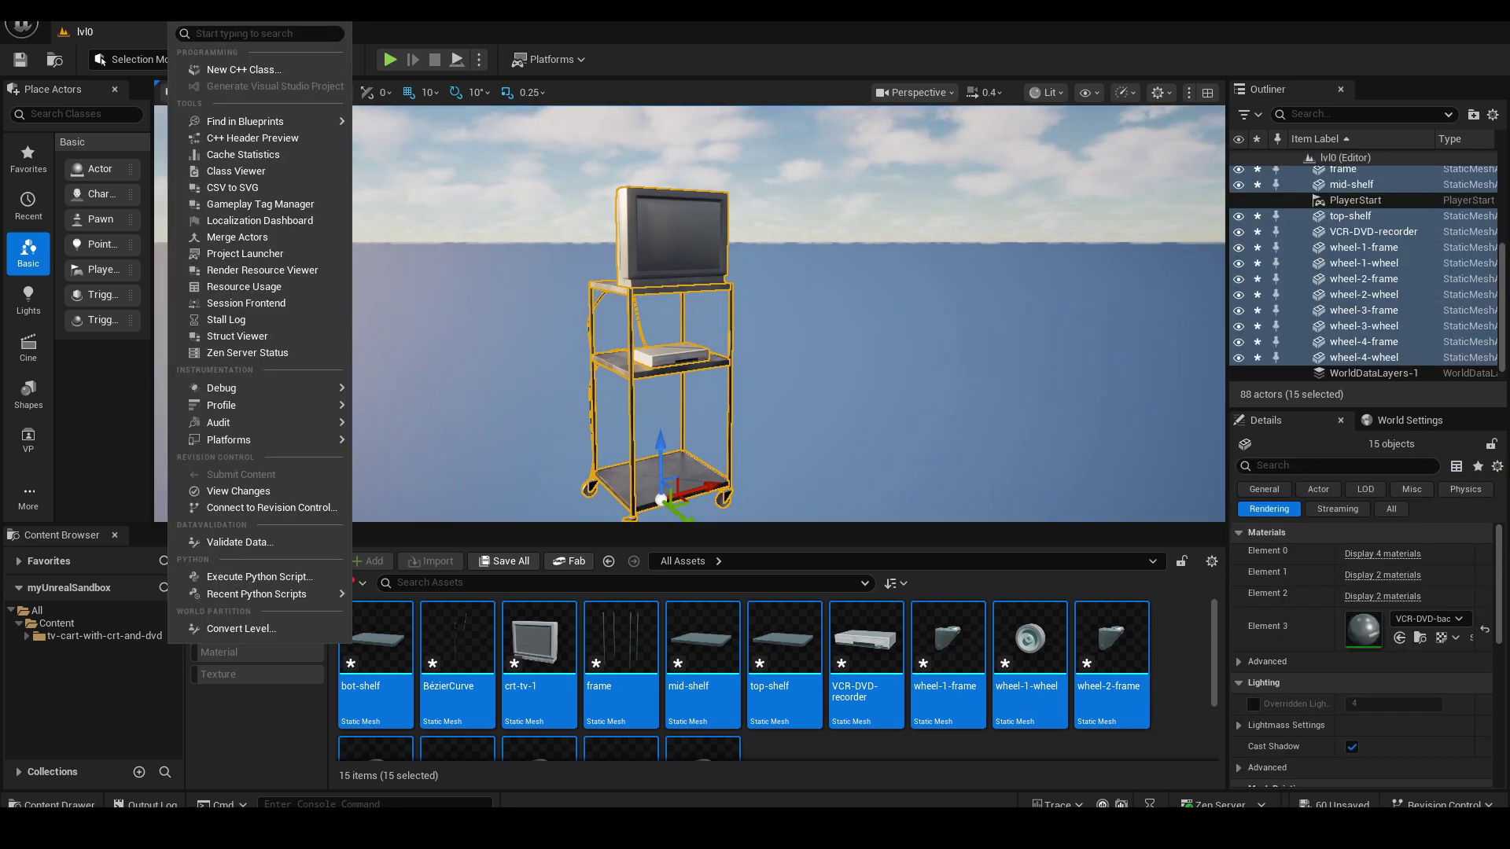
click(250, 237)
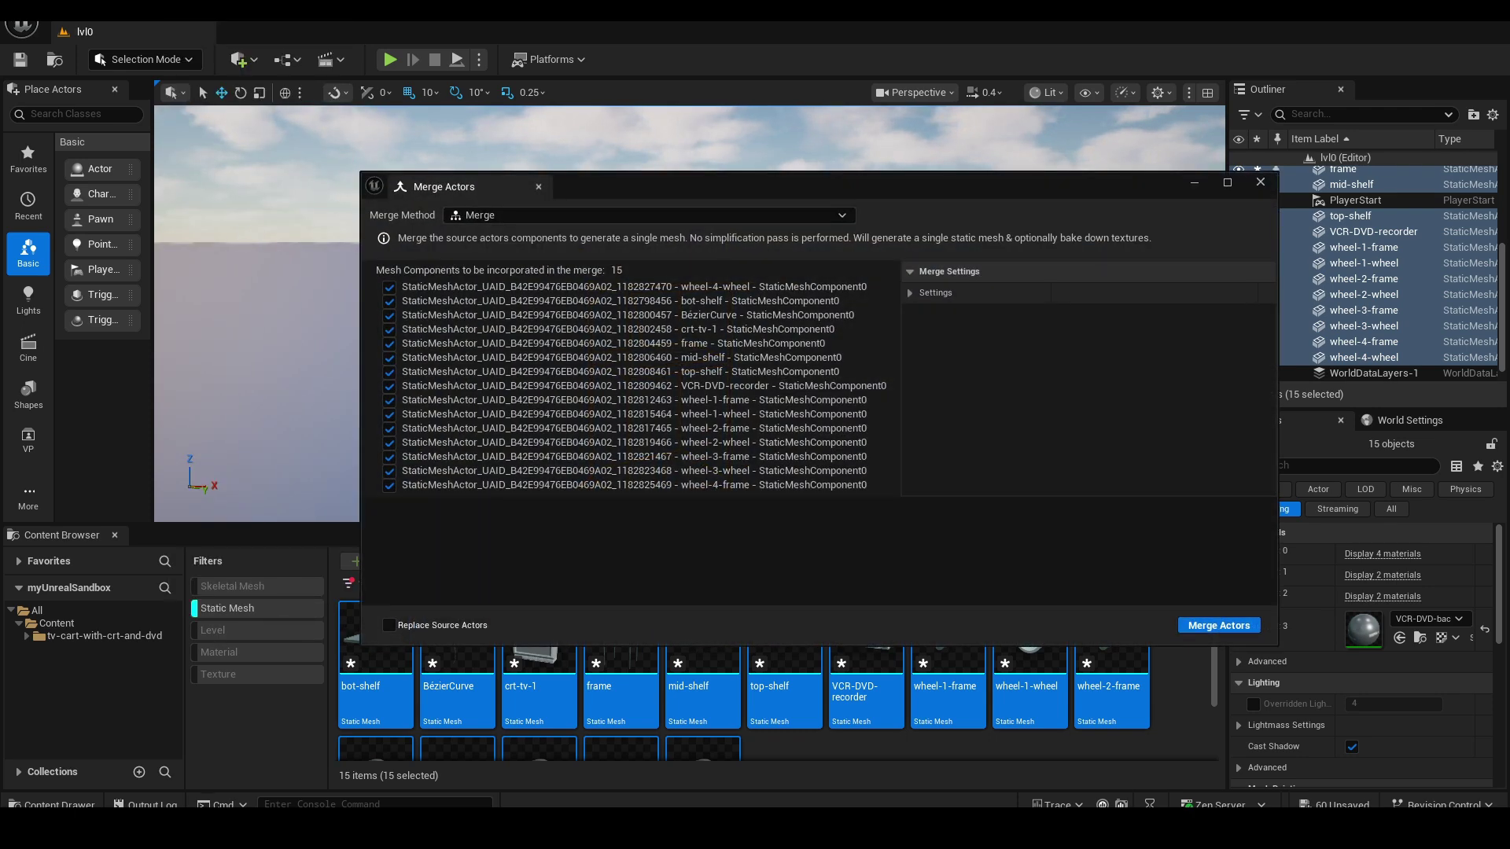
click(390, 330)
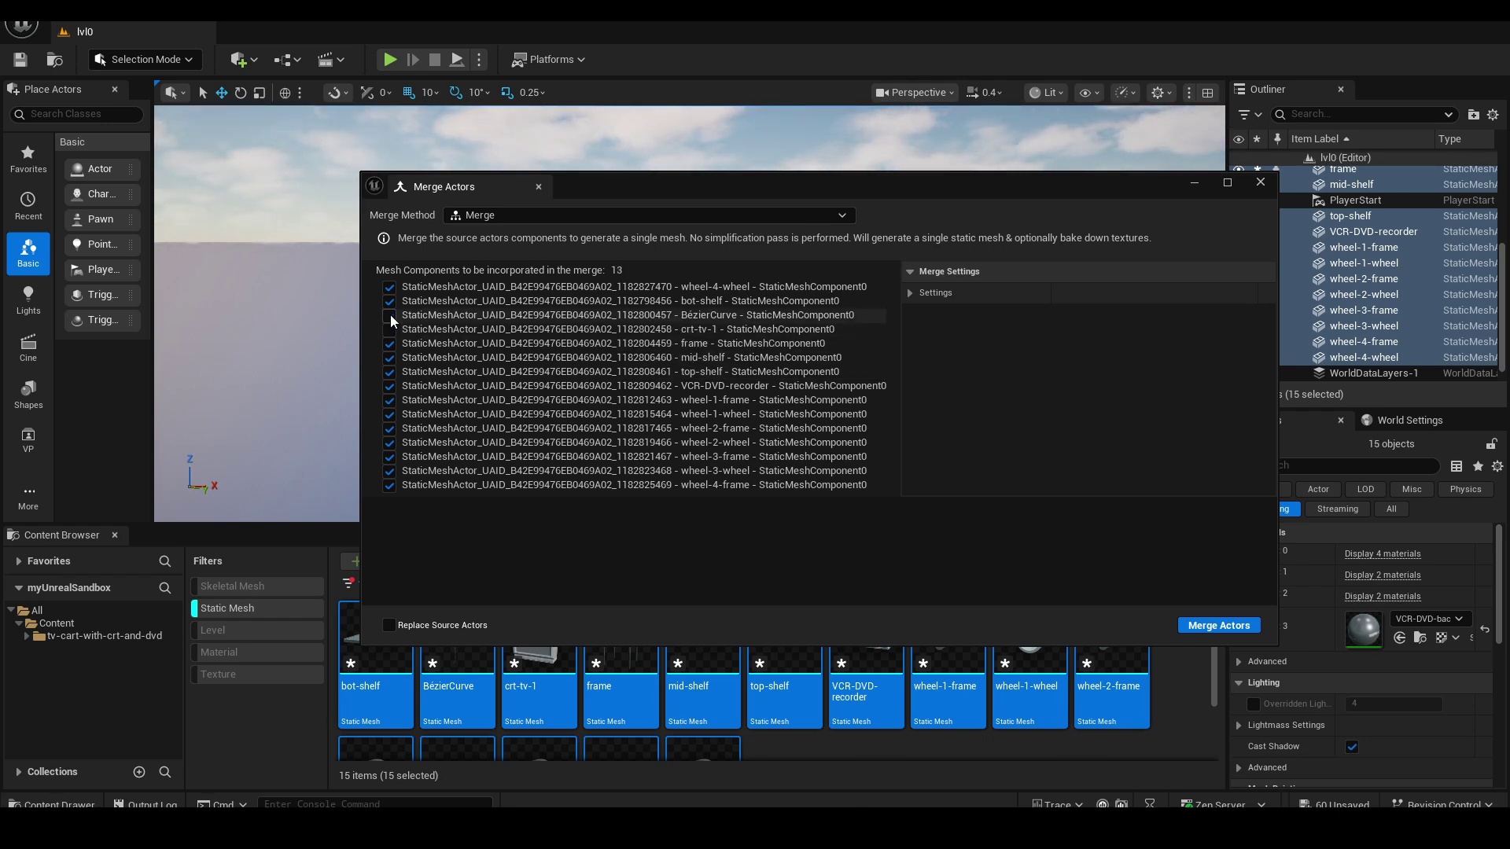
click(389, 316)
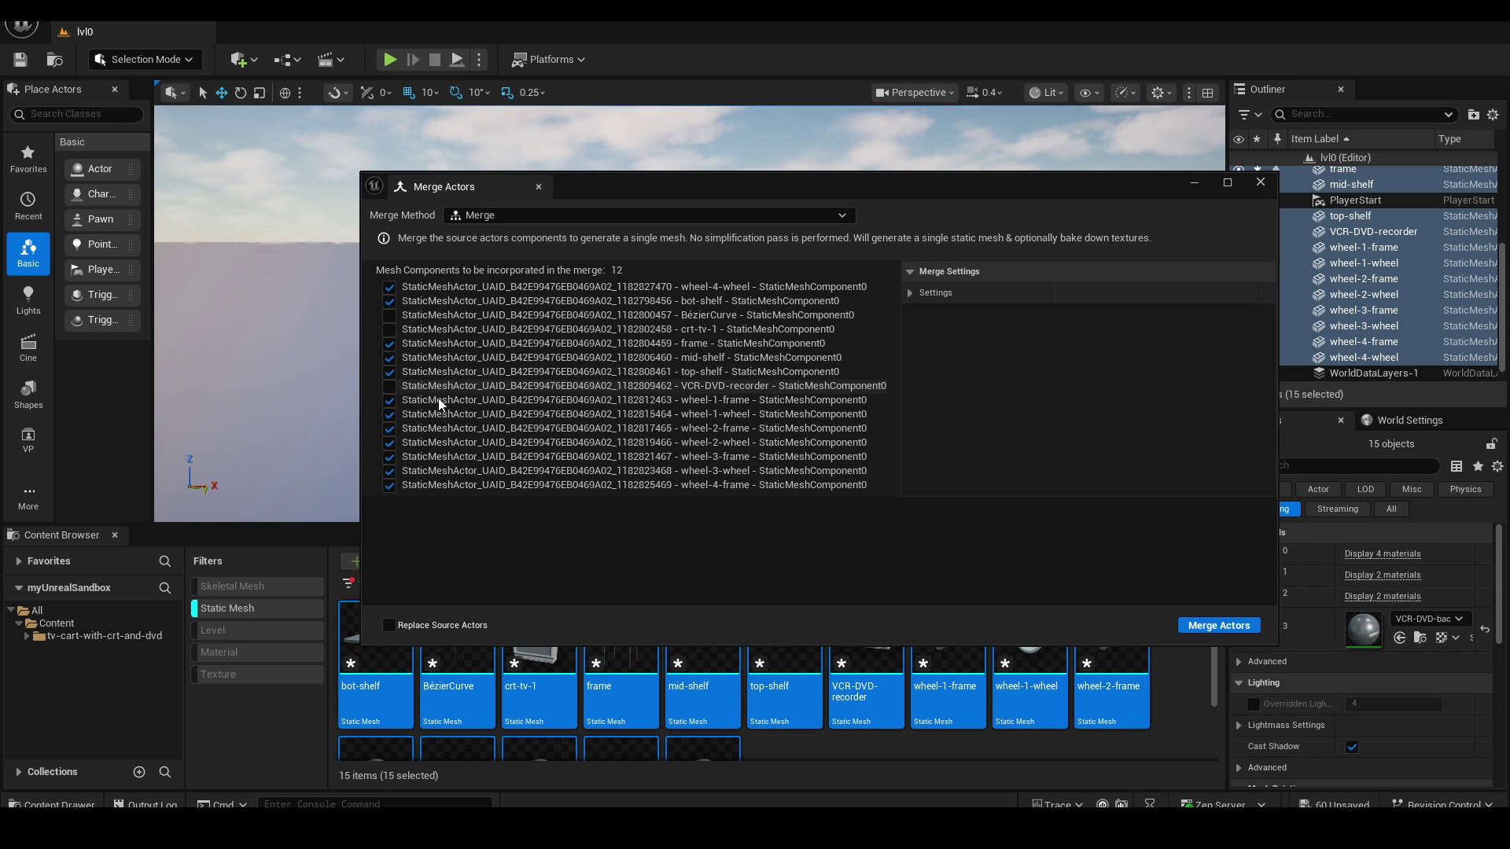
Merge the included cart parts into a mesh named tv-cart---MERGED in the Content folder, close Merge Actors and clear the actor selection
click(1218, 627)
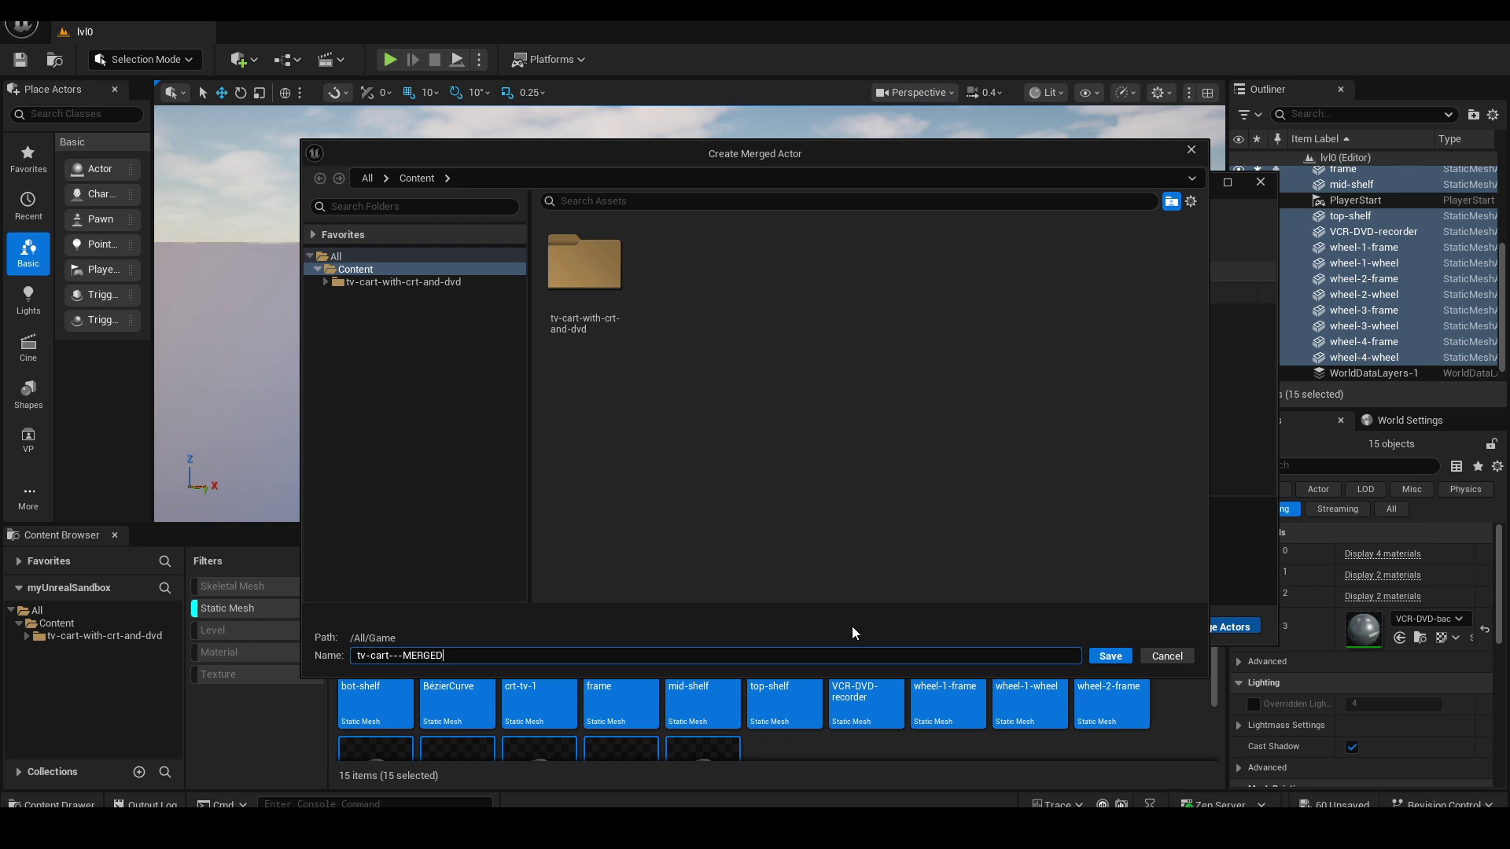
key(Return)
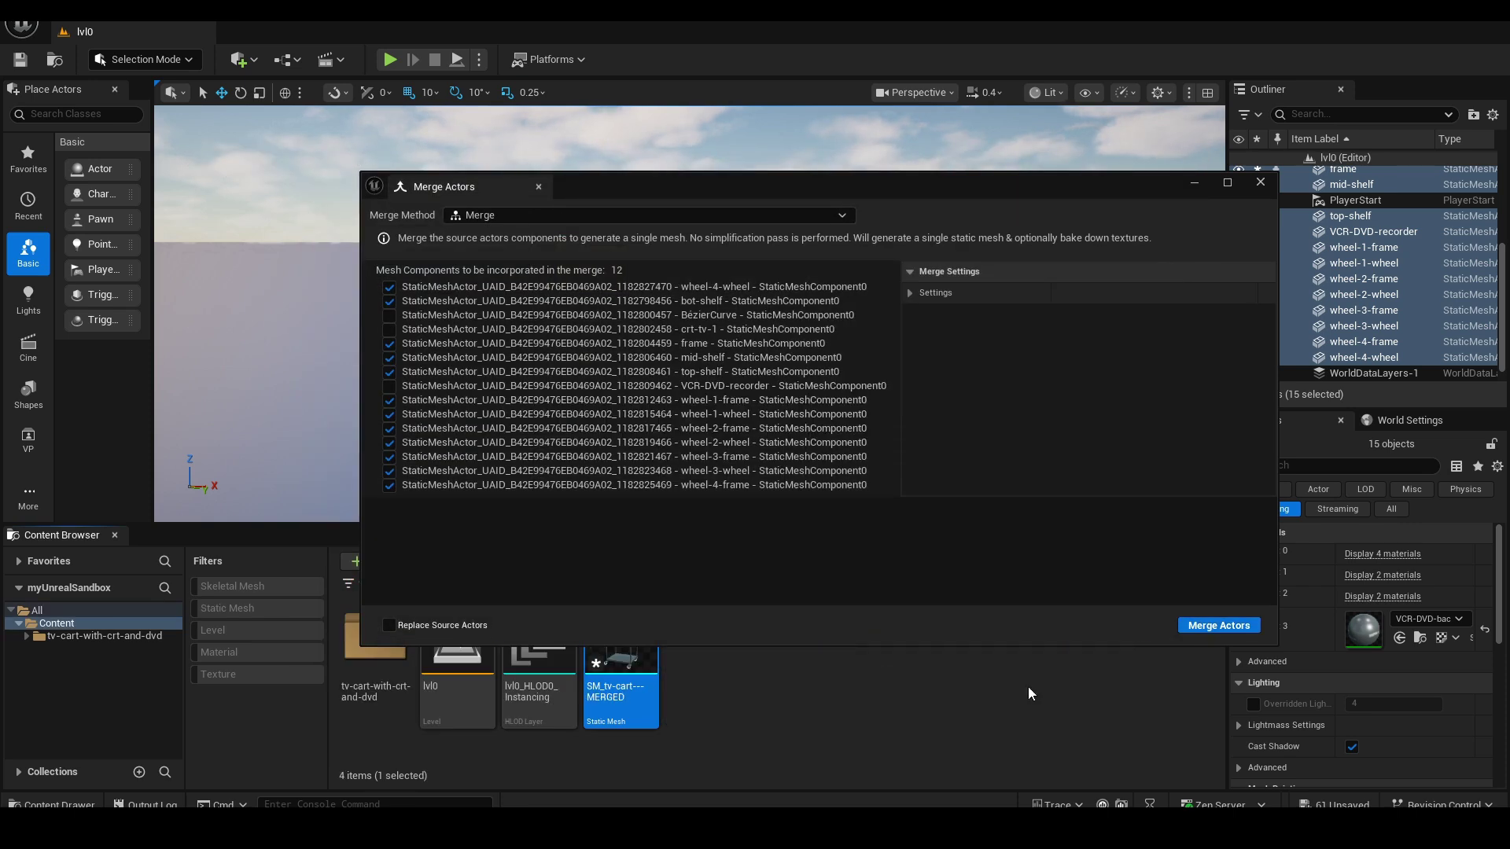
click(1260, 185)
click(692, 487)
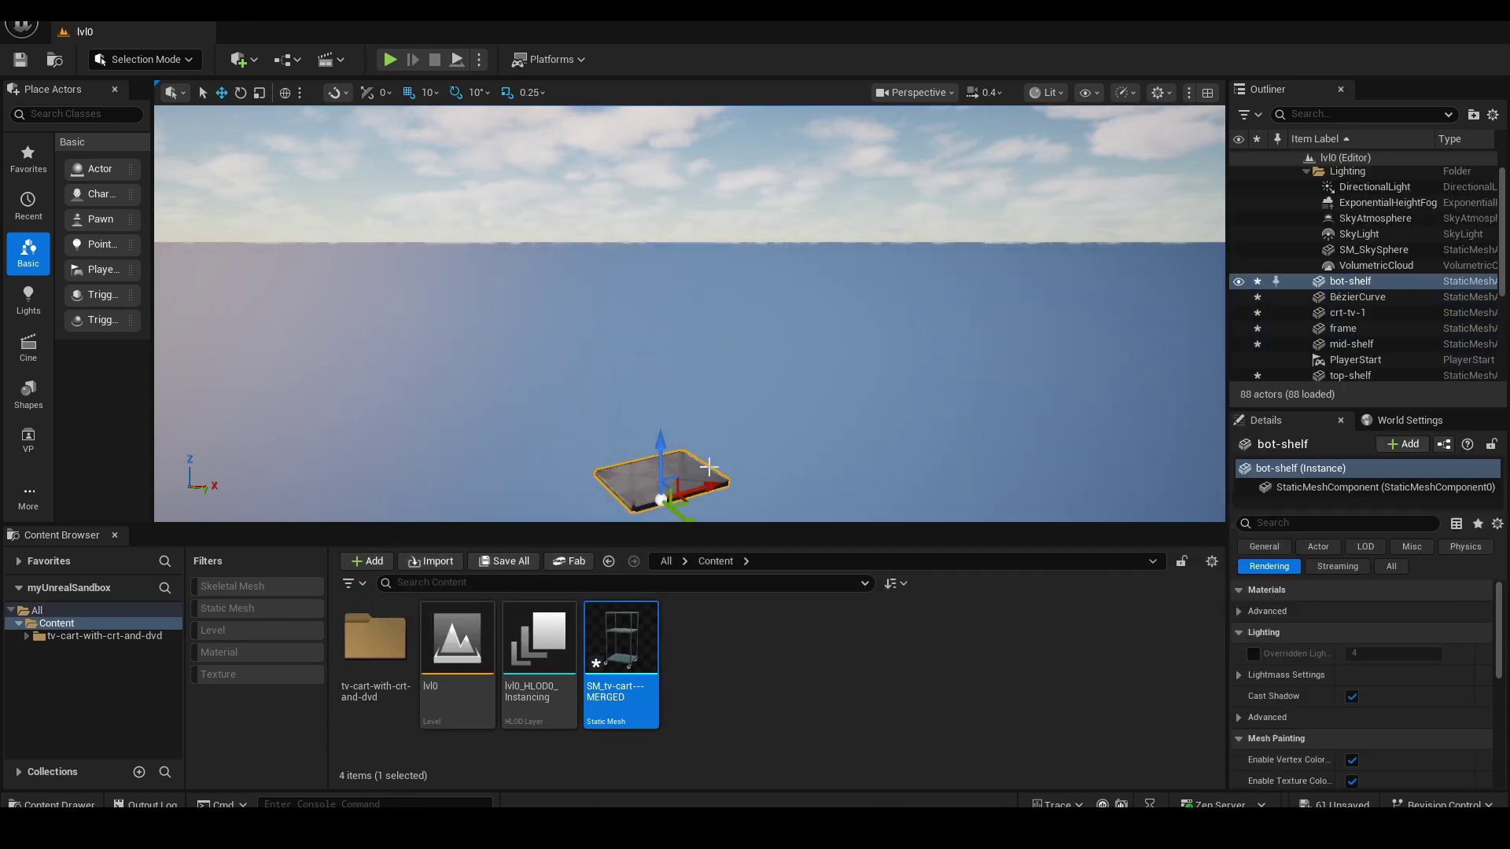
key(Escape)
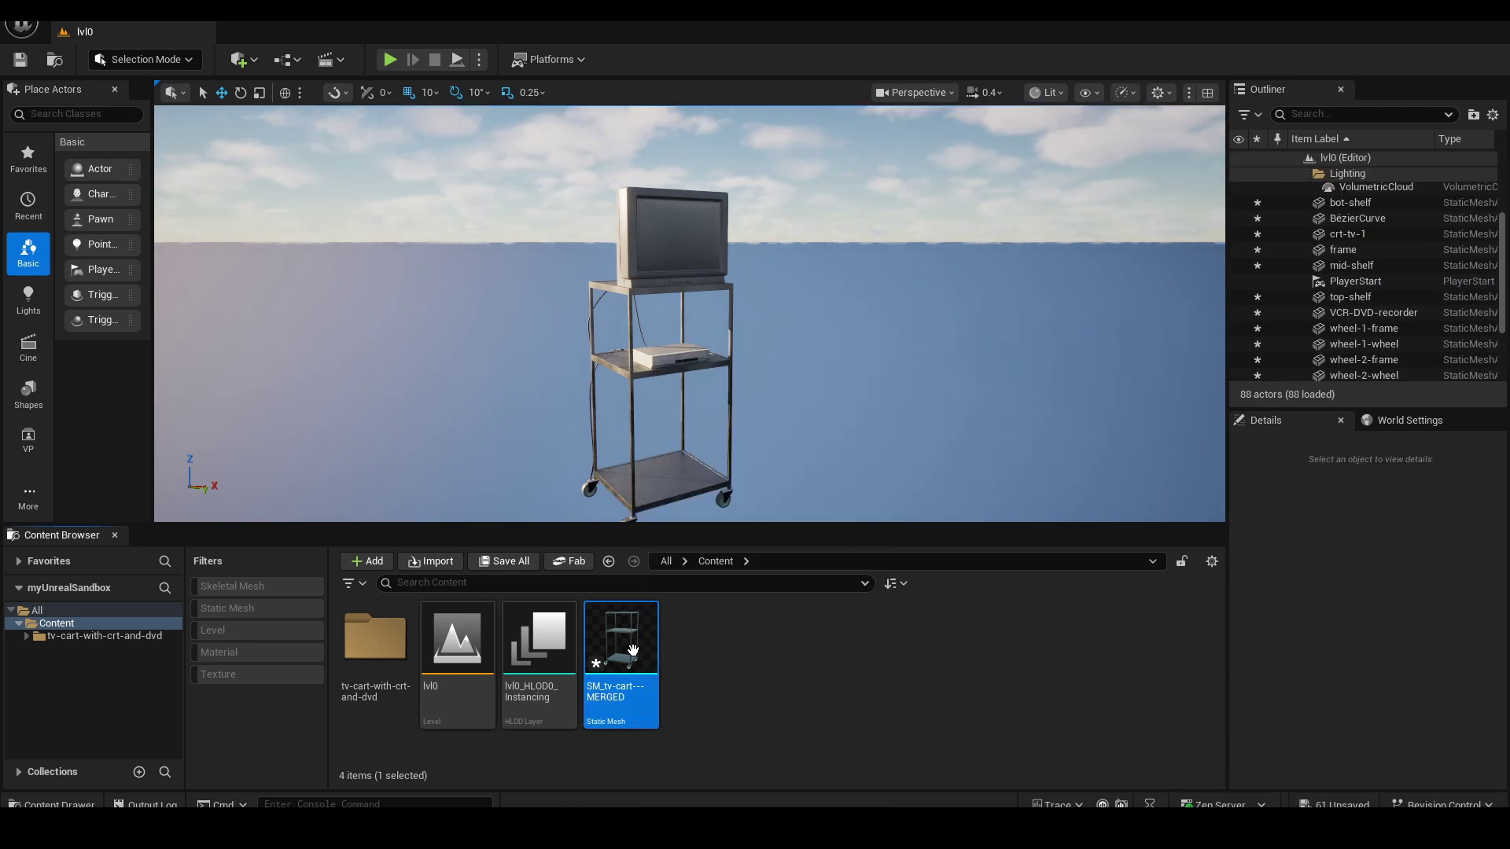
Move the SM_tv-cart---MERGED mesh into the tv-cart-with-crt-and-dvd folder and open that folder
drag(633, 651, 401, 645)
click(429, 672)
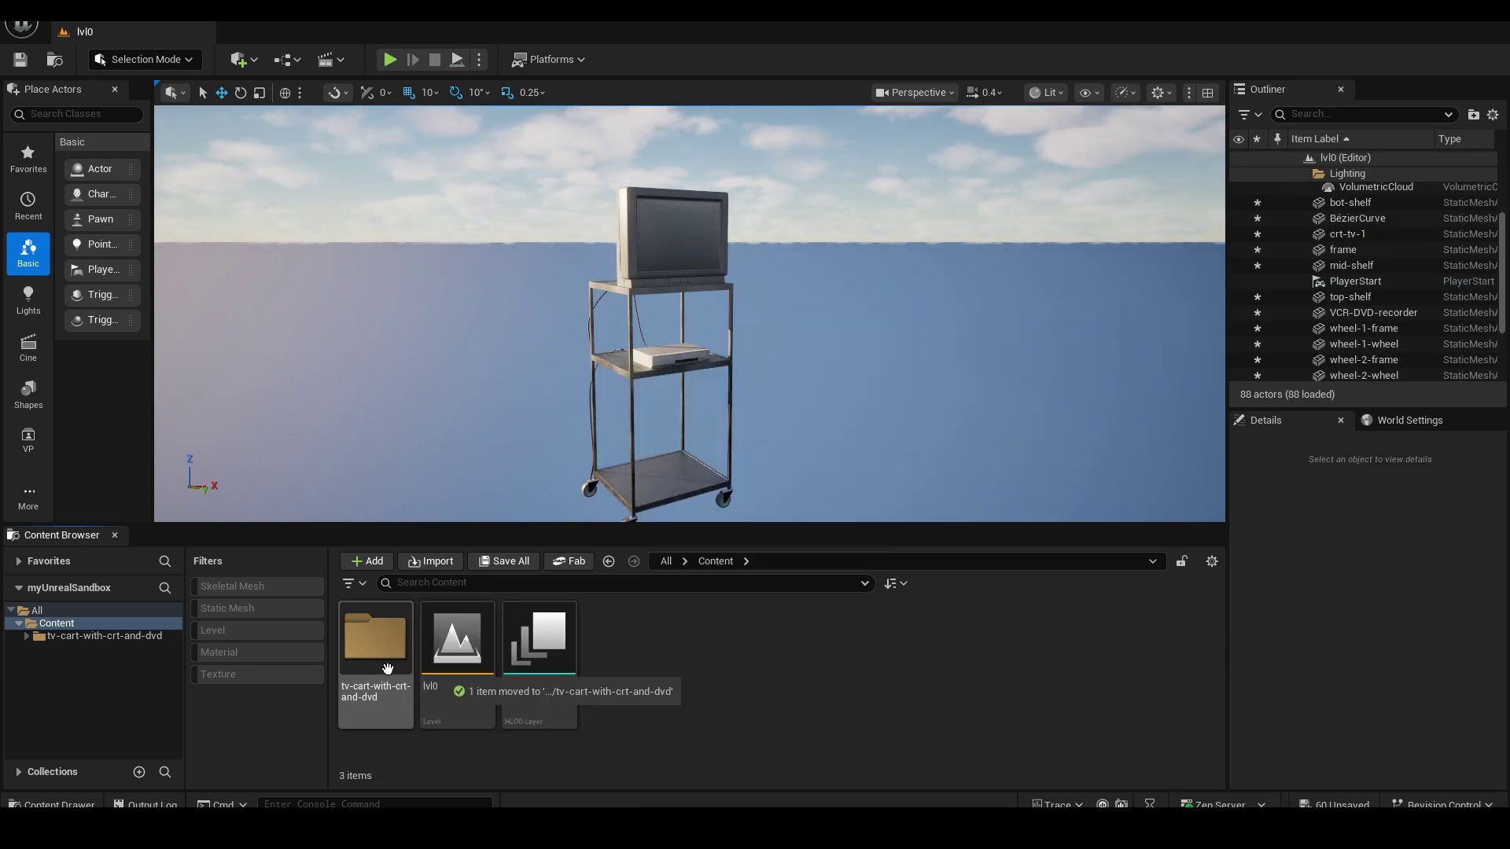
double_click(386, 660)
Delete the bot-shelf, BézierCurve, crt-tv-1, frame and mid-shelf actors from the level
click(1374, 209)
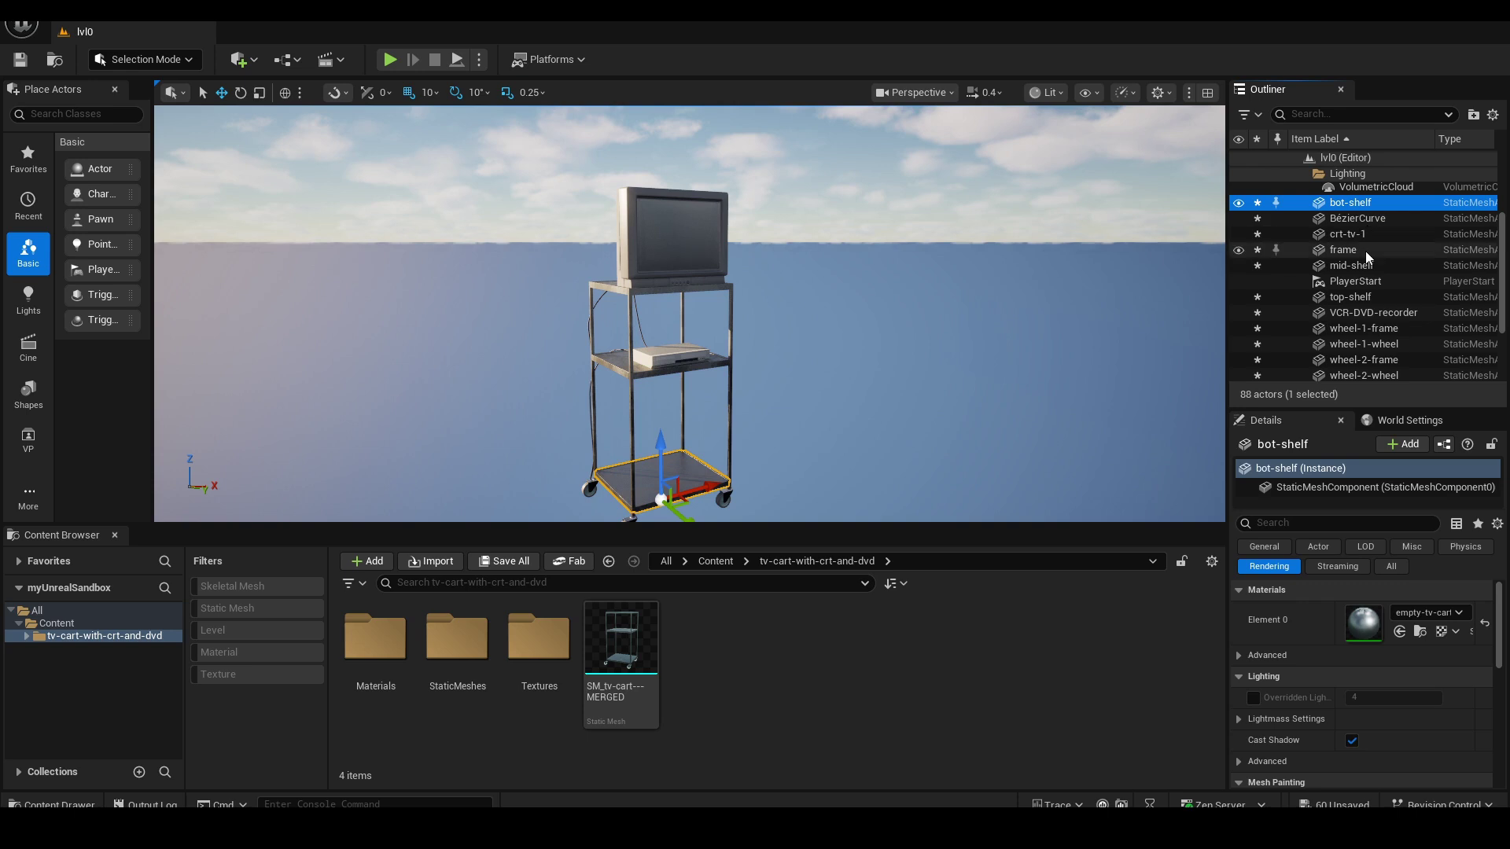
shift+click(1369, 267)
click(499, 269)
drag(490, 212, 598, 228)
right_drag(1101, 196, 983, 197)
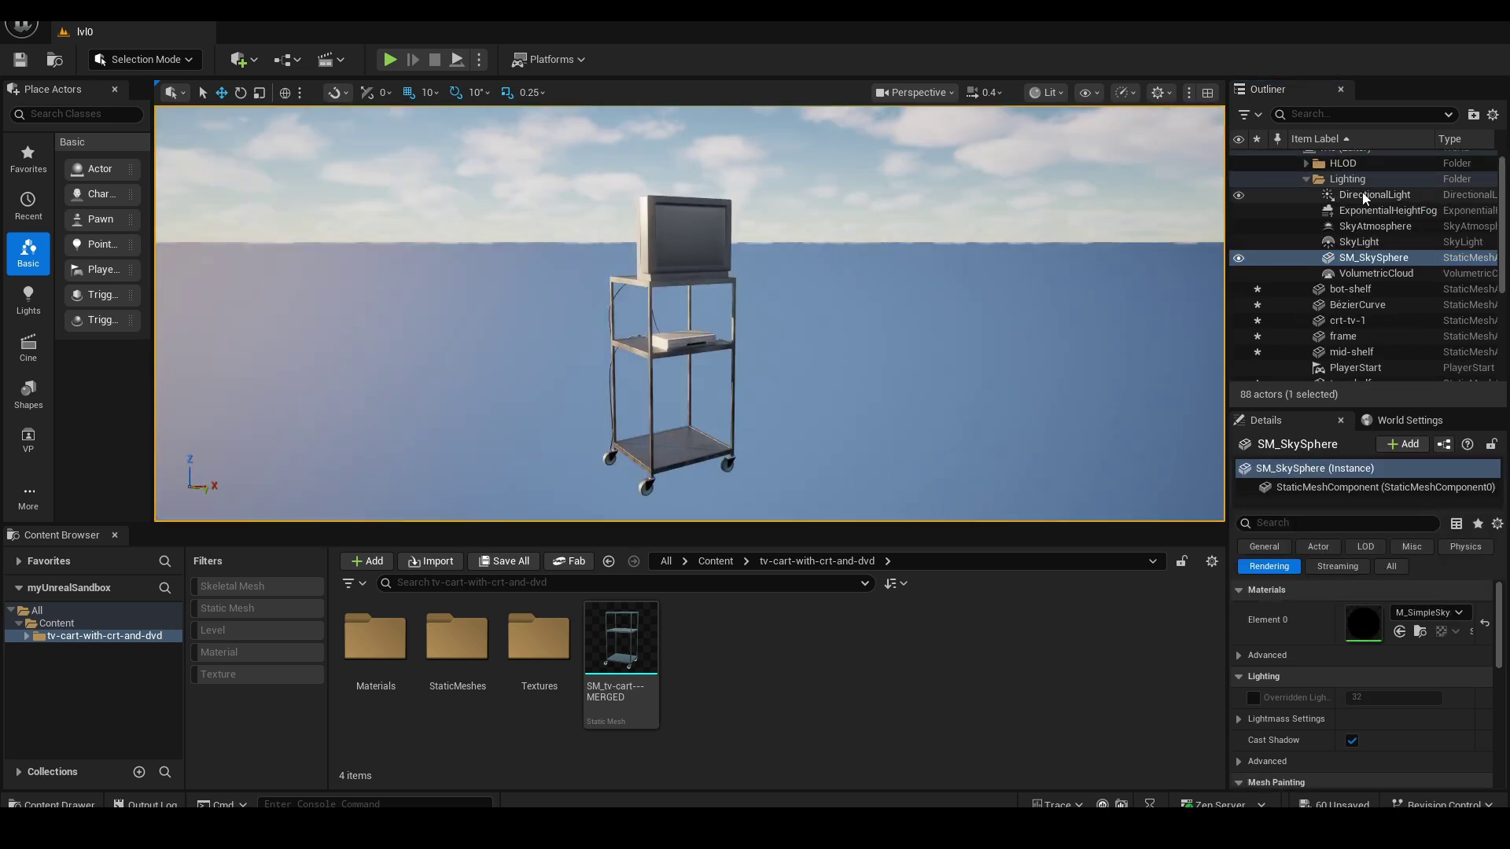
click(1350, 288)
shift+click(1352, 352)
key(Delete)
Delete the remaining top-shelf, VCR-DVD-recorder, wheel and wheel-frame actors from the level
click(1350, 305)
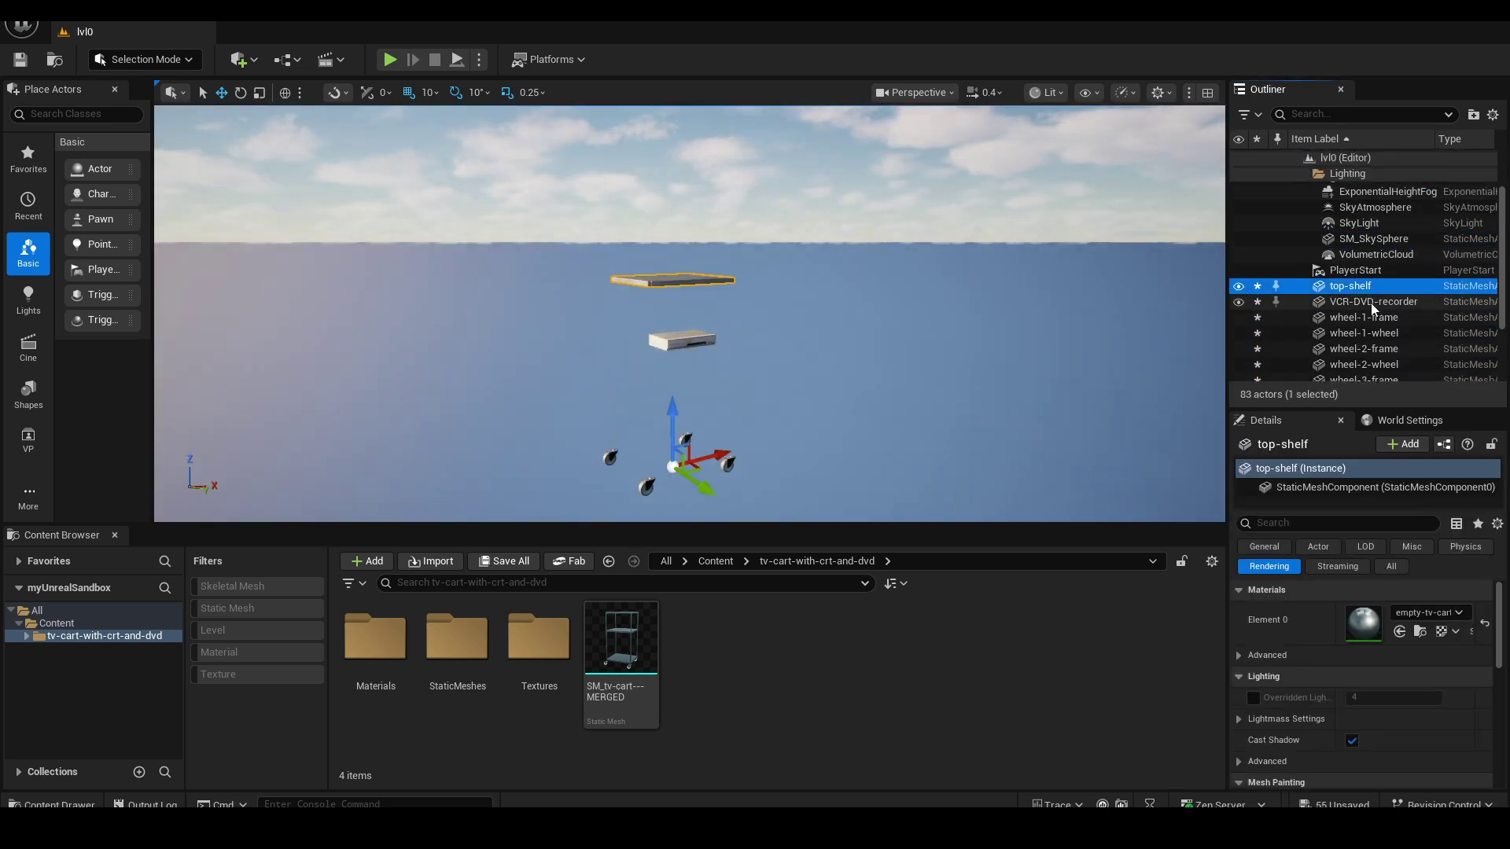
scroll(1368, 322, down, 2)
shift+click(1369, 361)
key(Delete)
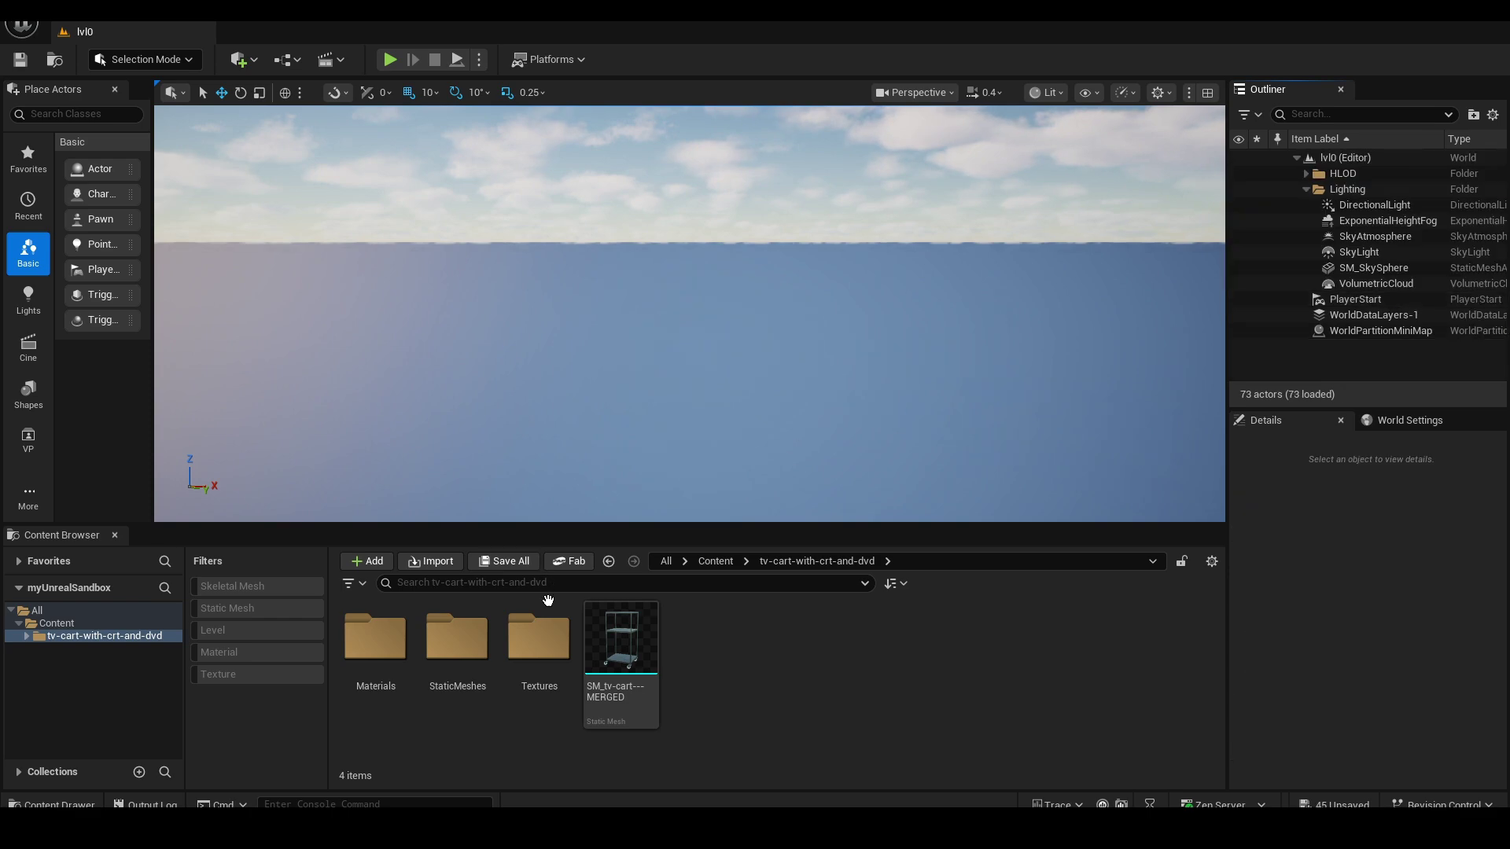
Move SM_tv-cart---MERGED into the StaticMeshes subfolder and open that subfolder
drag(622, 641, 458, 648)
click(491, 678)
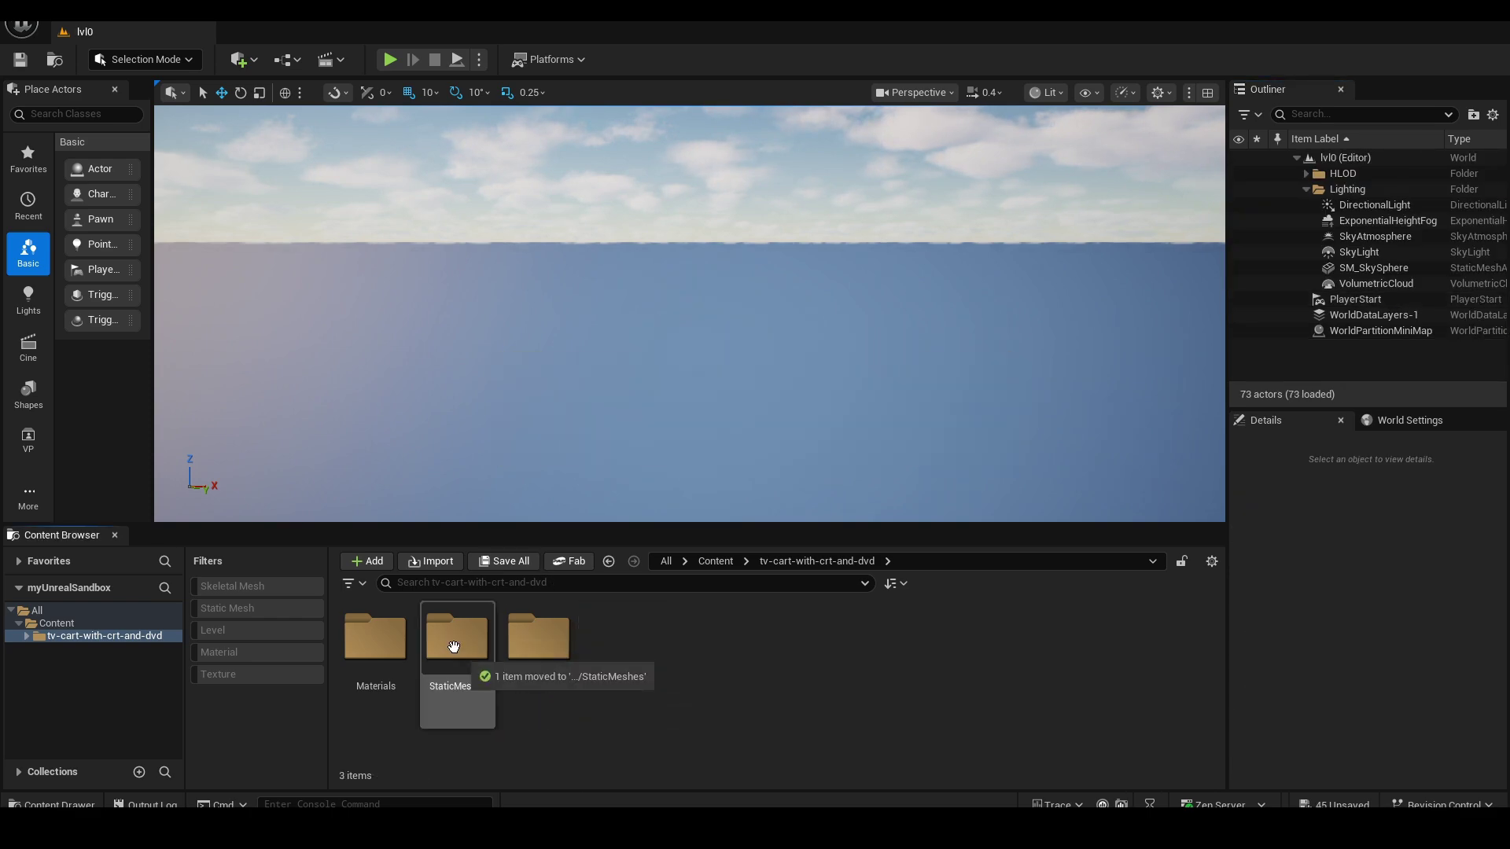
double_click(453, 646)
Place the crt-tv-1, SM_tv-cart---MERGED, VCR-DVD-recorder and BézierCurve meshes together in the level
click(561, 651)
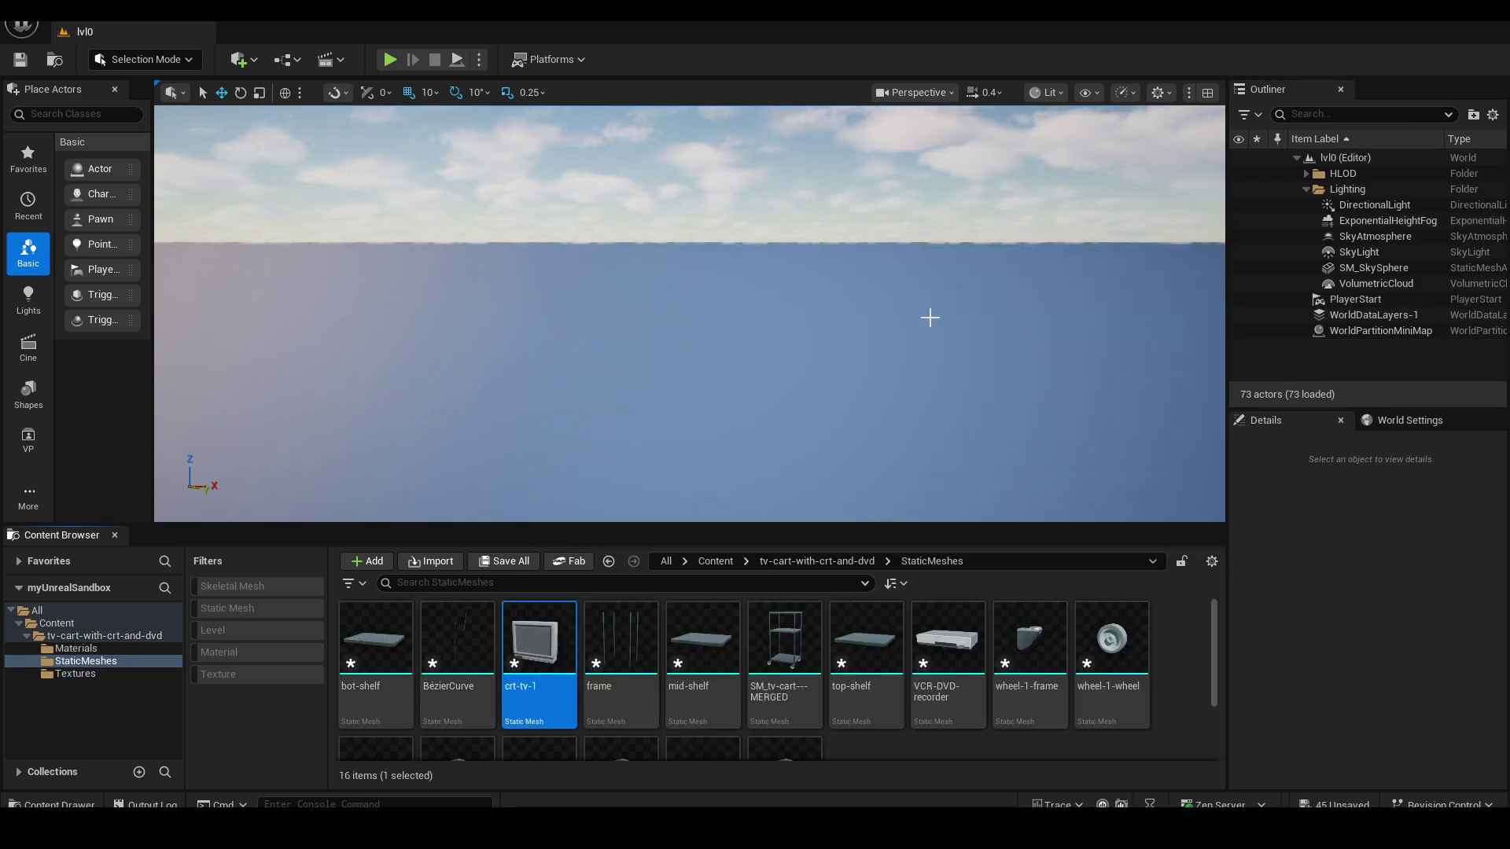
ctrl+click(785, 653)
ctrl+click(457, 646)
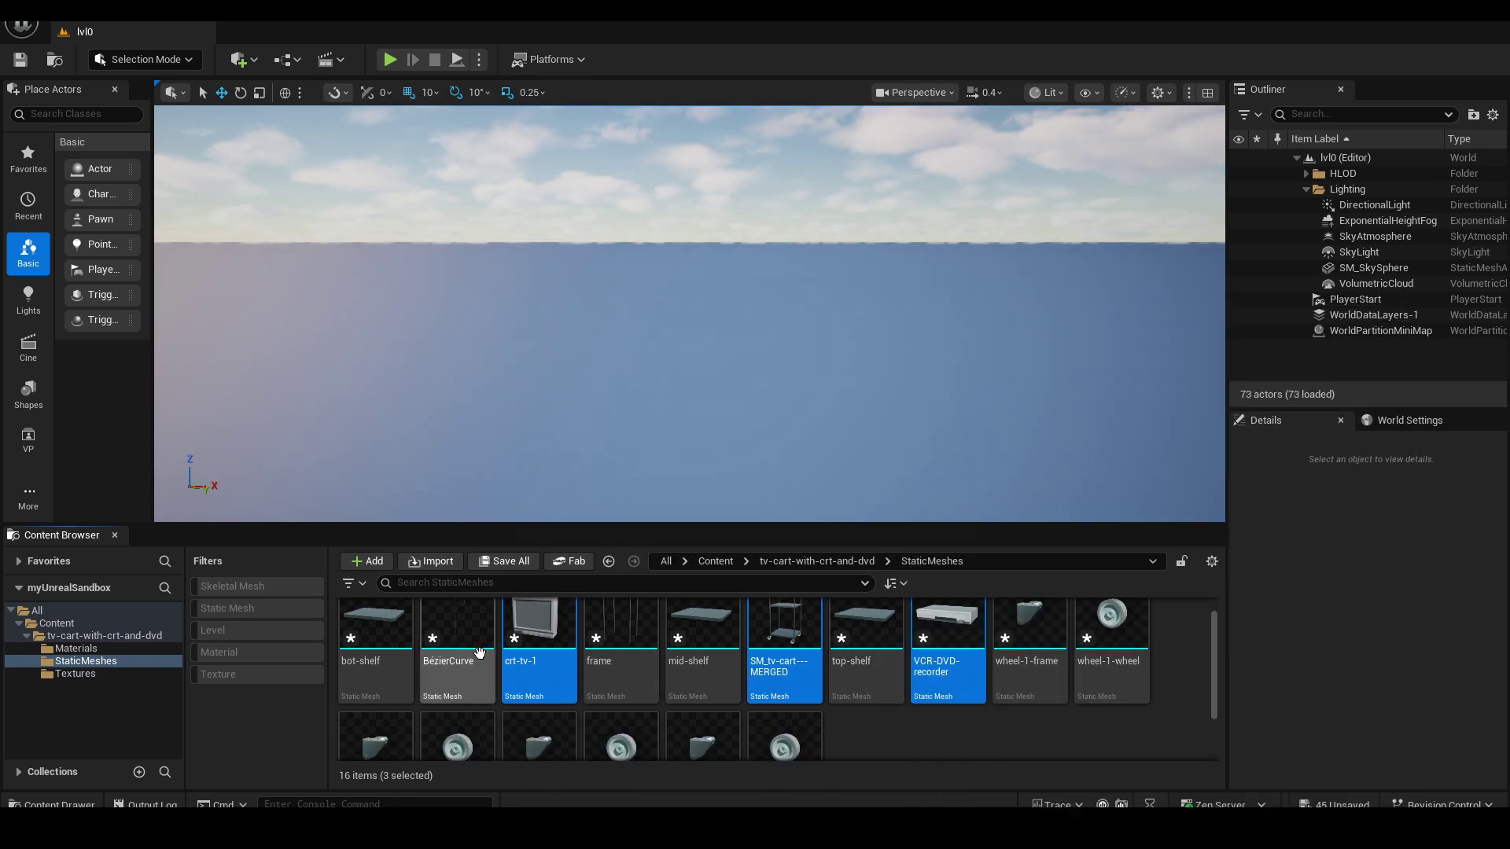
drag(784, 653, 670, 391)
scroll(795, 414, up, 5)
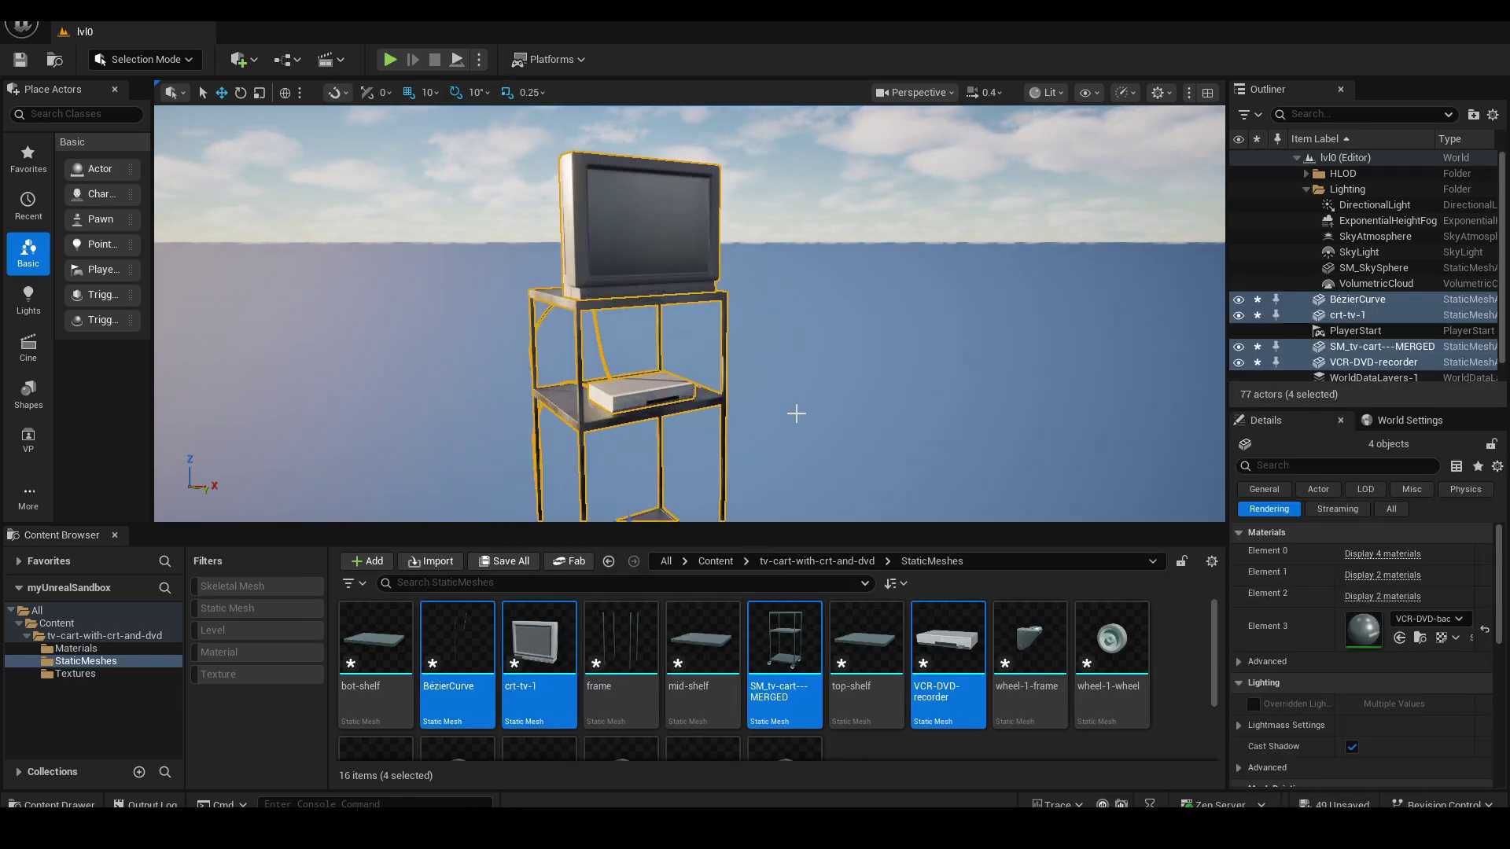
middle_drag(795, 415, 705, 481)
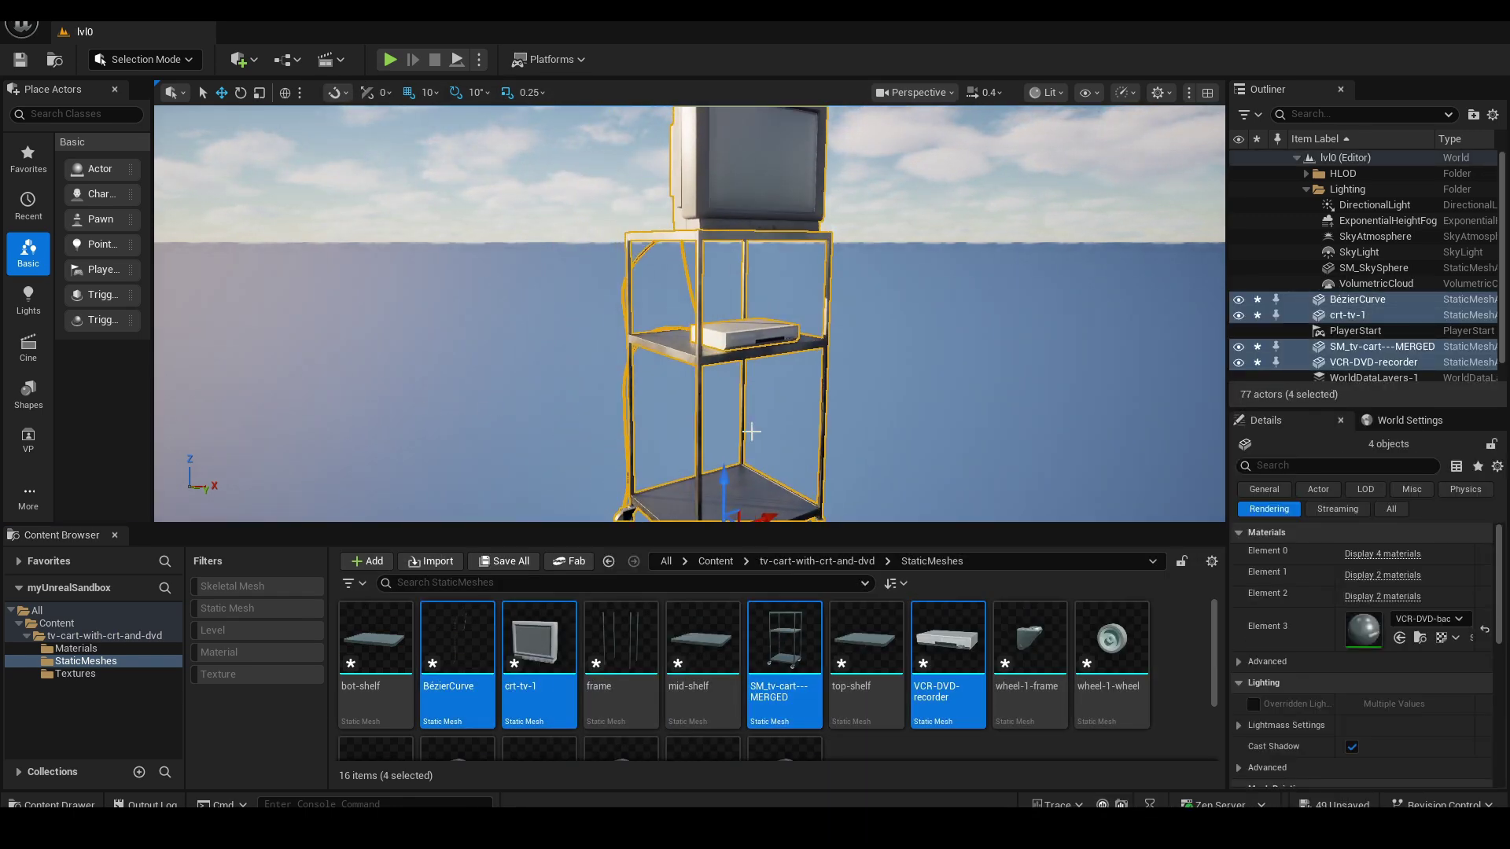
Select the merged cart actor in the level and inspect it from several angles
click(758, 486)
alt+drag(992, 430, 885, 460)
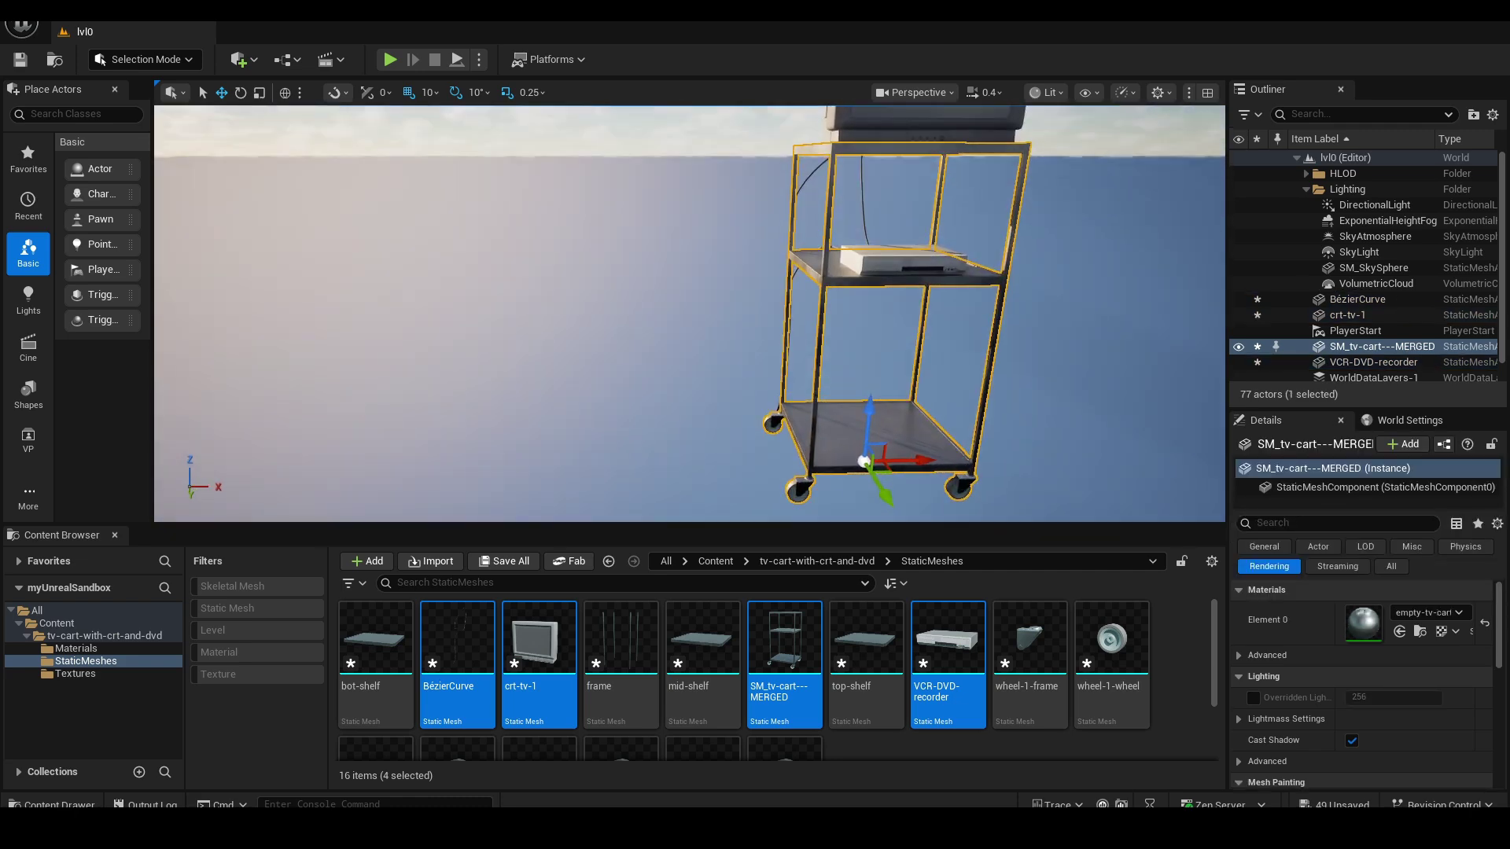
key(d)
mouse_move(844, 473)
right_down()
mouse_move(794, 452)
mouse_move(881, 444)
mouse_move(845, 472)
right_up()
key(a)
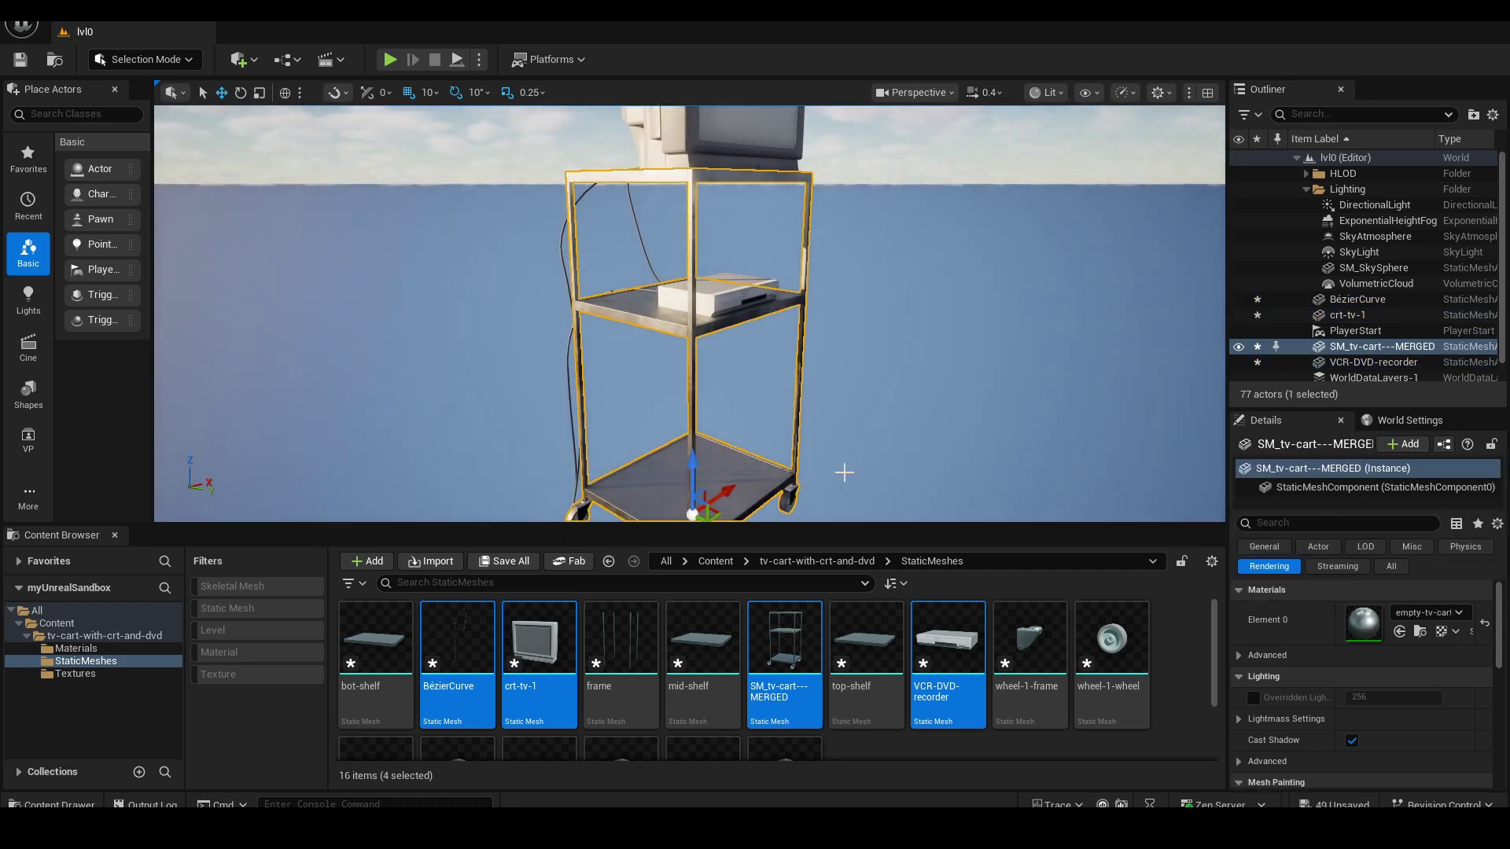
Delete the bot-shelf, frame, mid-shelf, top-shelf and all wheel and wheel-frame source meshes from the StaticMeshes folder
drag(535, 648, 595, 645)
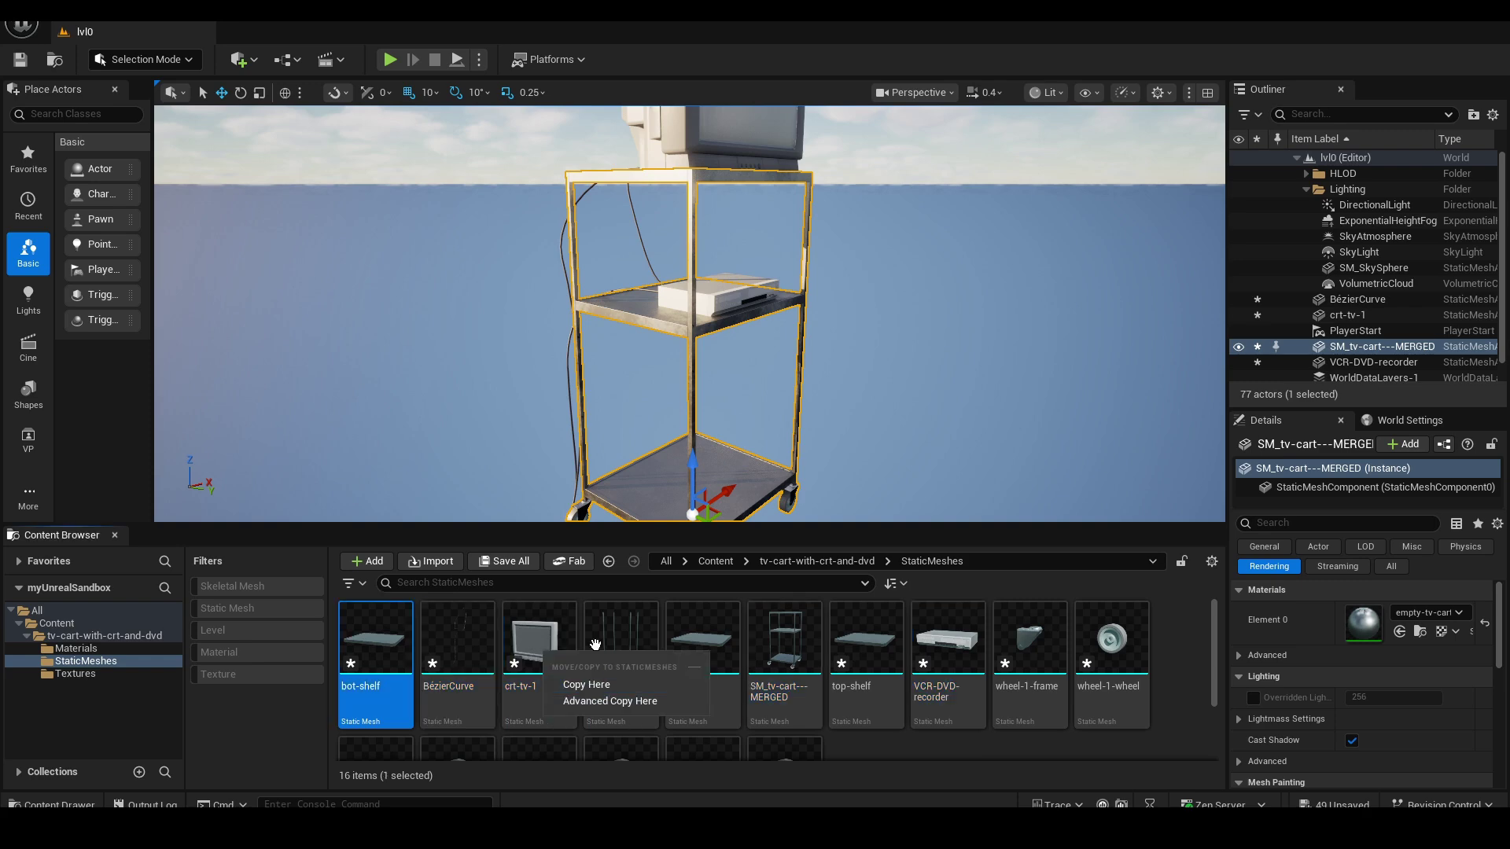
ctrl+click(702, 641)
ctrl+click(866, 641)
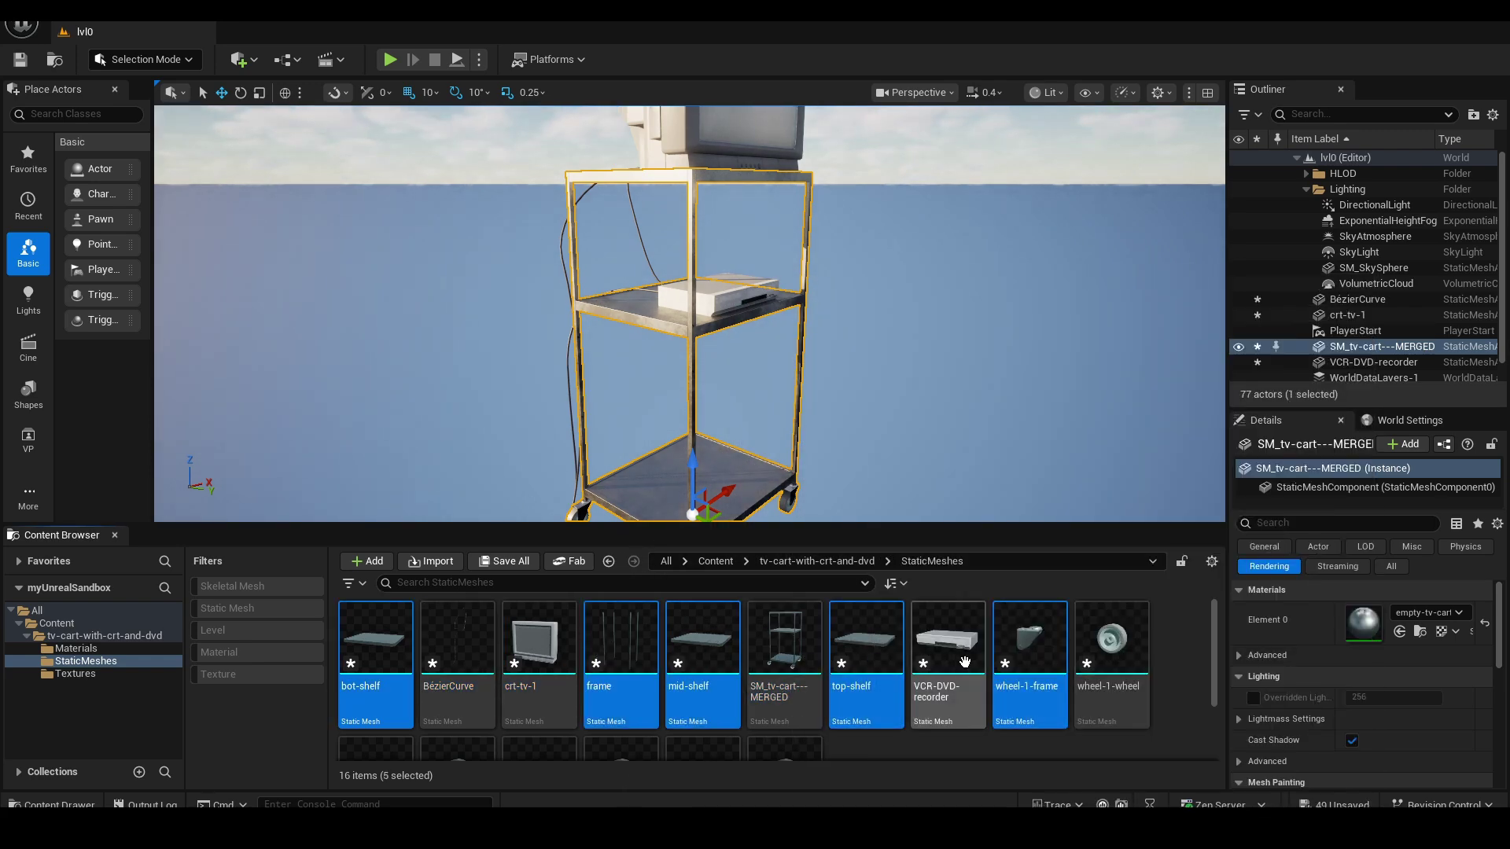
ctrl+click(1101, 664)
scroll(865, 676, down, 1)
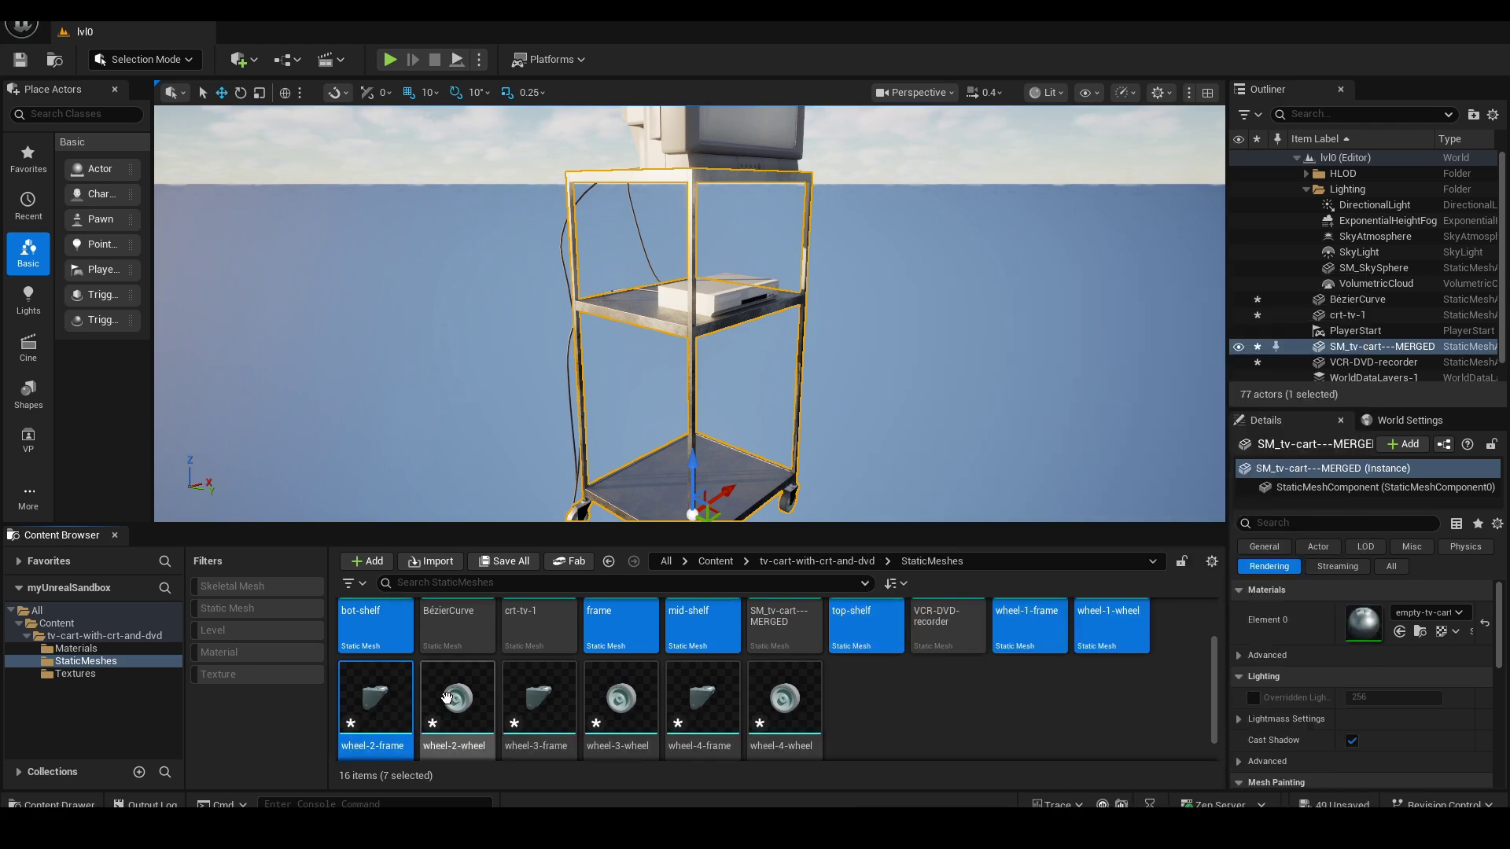
ctrl+click(788, 692)
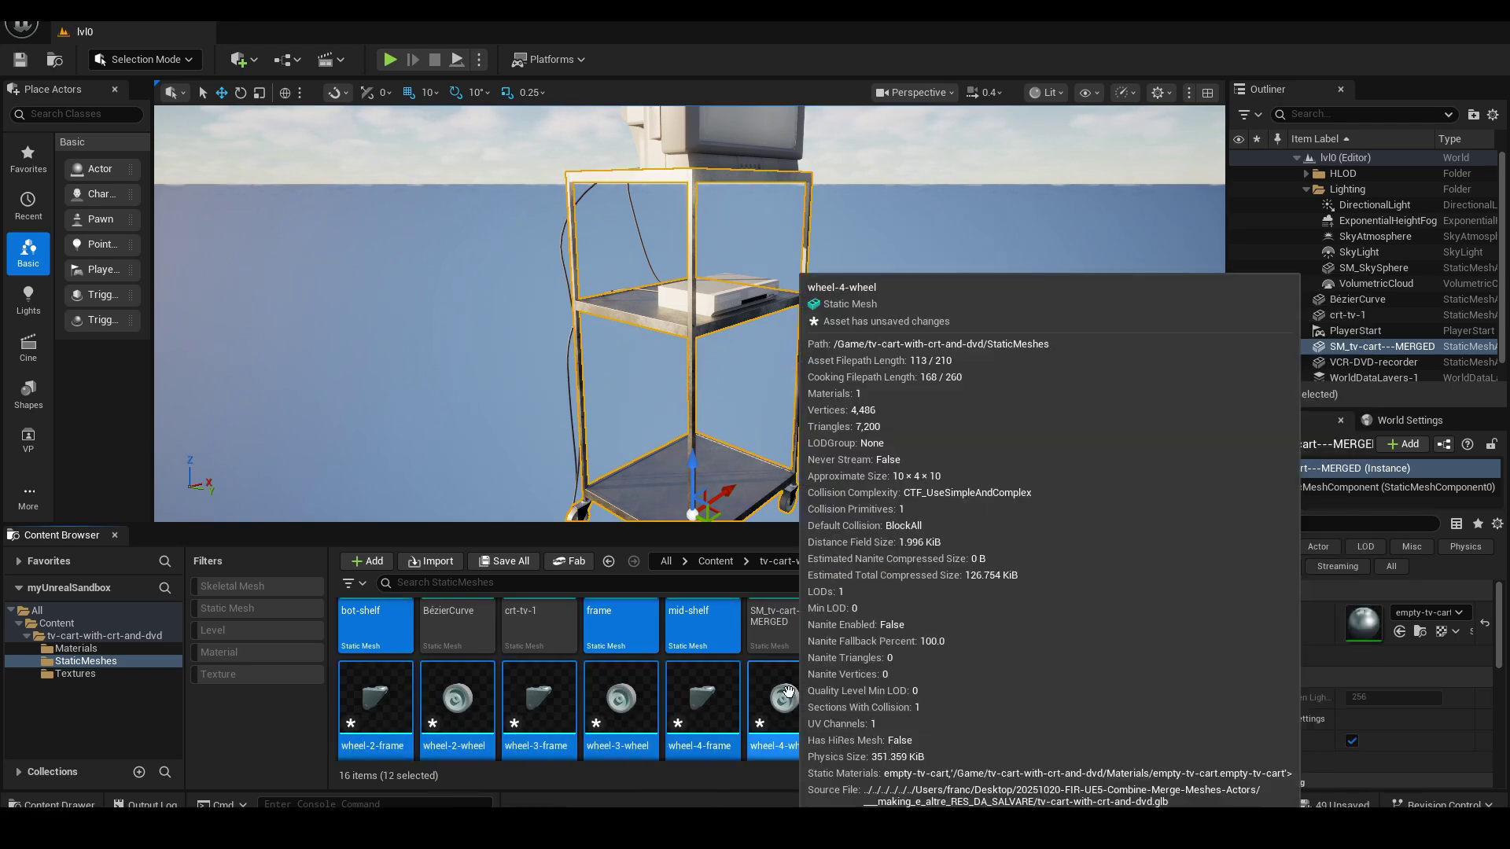
key(Delete)
click(697, 671)
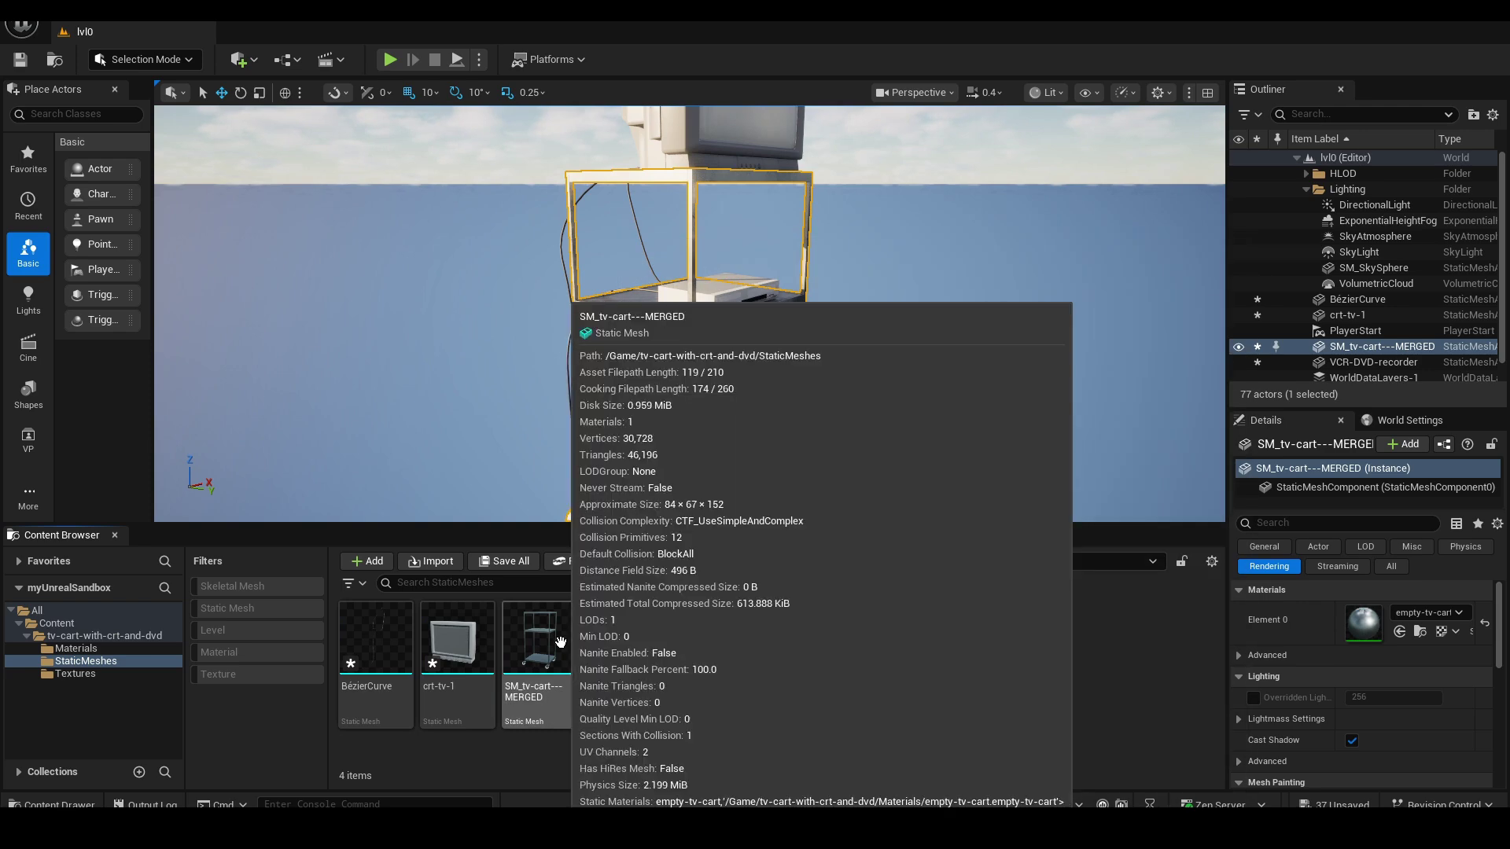
Inspect the assembled cart up close around the VCR-DVD recorder and the shelves
alt+drag(934, 425, 881, 422)
right_drag(881, 422, 949, 430)
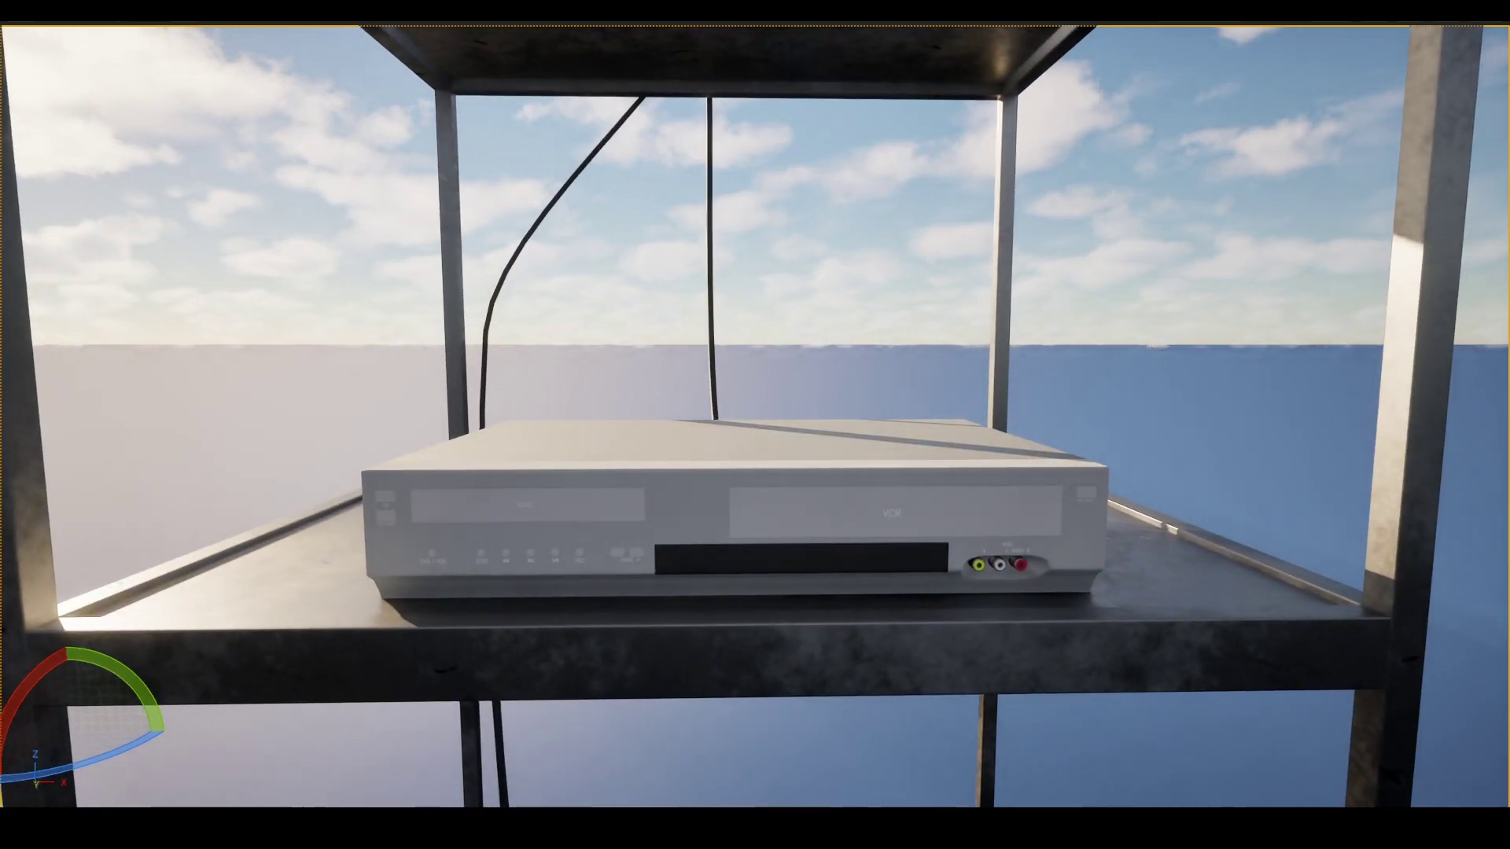
key(e)
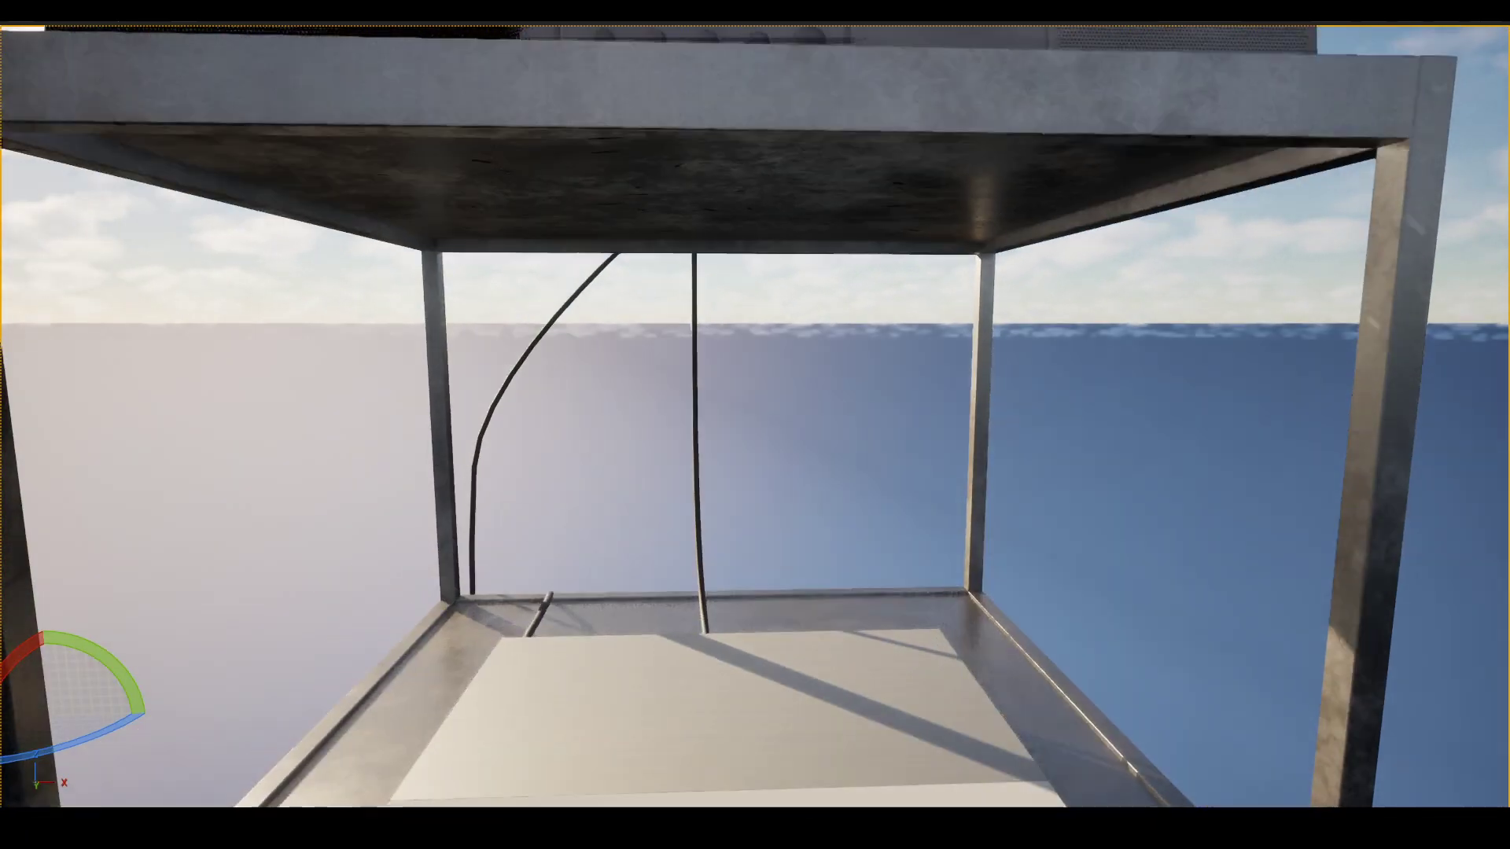